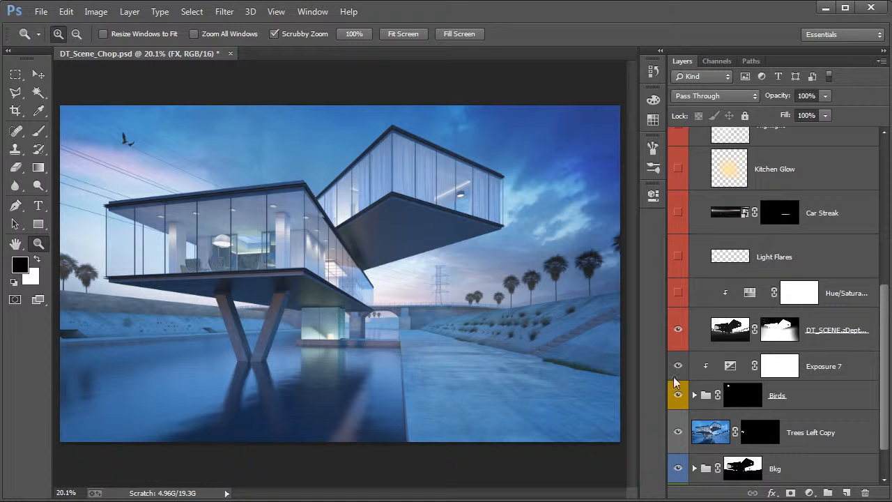
Duplicate the masked DT_SCENE.zDepth layer, placing the copy above the Hue/Saturation layer, and delete the copy's layer mask
left_click(679, 334)
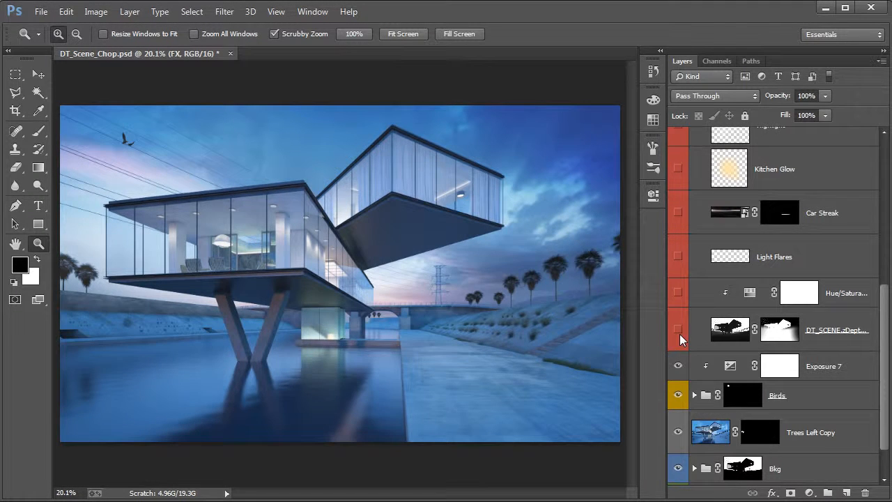
left_click(679, 334)
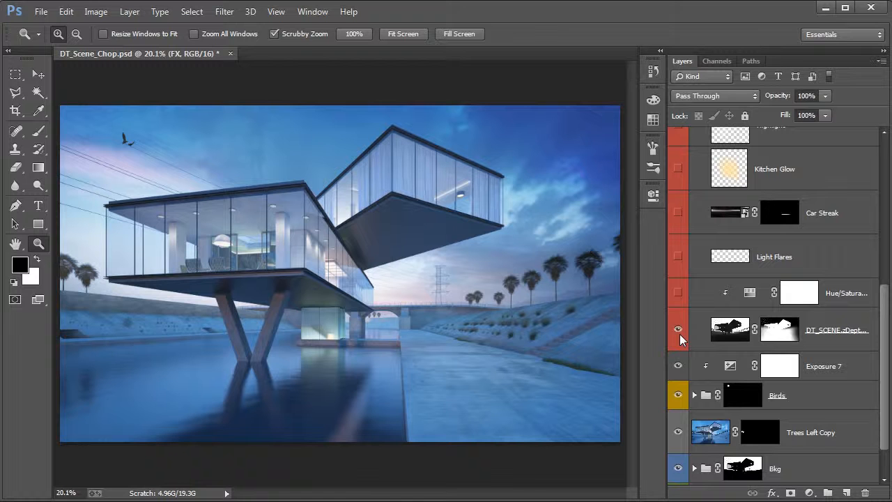
left_click(731, 333)
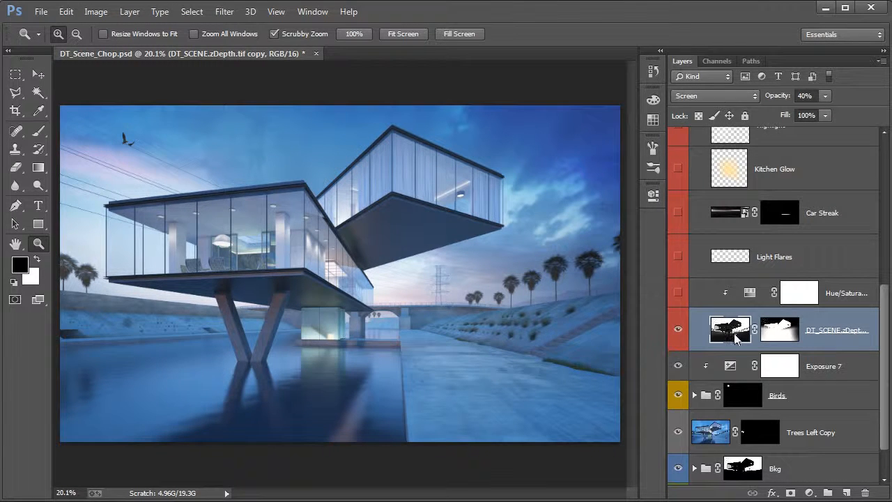
key("ctrl+j")
left_click_drag(737, 375, 737, 275)
left_click(782, 300)
right_click(788, 302)
left_click(808, 333)
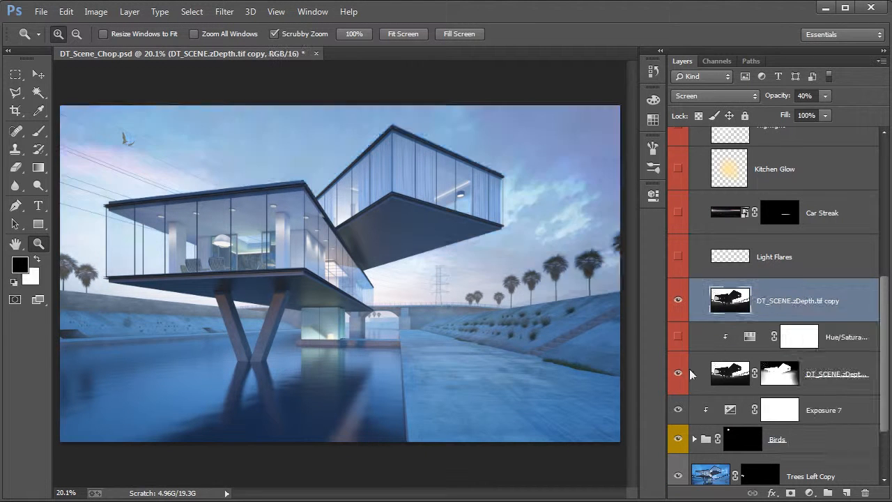
Set the zDepth copy to Normal blending at 100% opacity and hide the original zDepth layer
left_click(715, 96)
left_click(715, 112)
key("0")
mouse_move(432, 292)
left_mouse_down()
mouse_move(412, 293)
mouse_move(417, 285)
left_mouse_up()
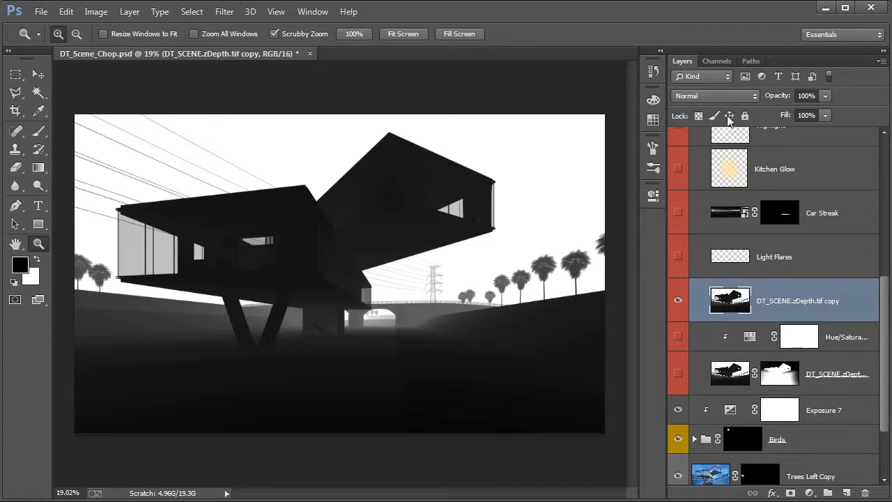
Set the zDepth copy's blend mode to Screen and compare the image with the copy off and on
left_click(717, 95)
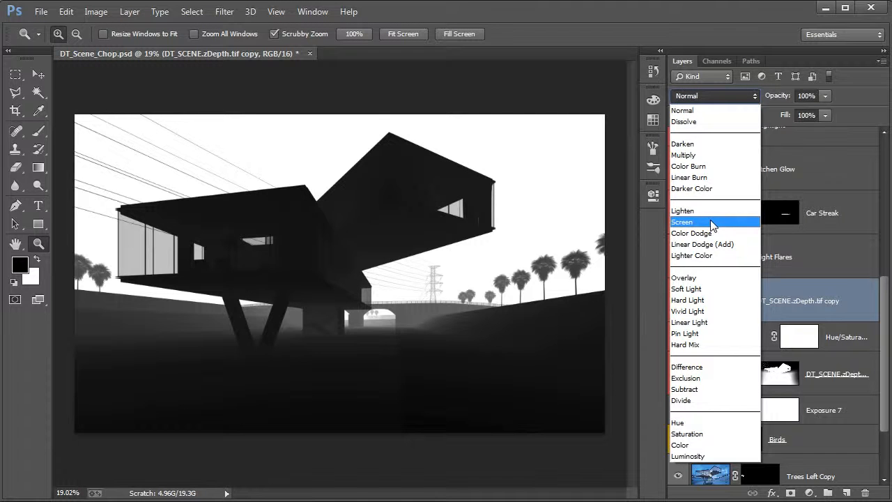
left_click(710, 218)
left_click(676, 299)
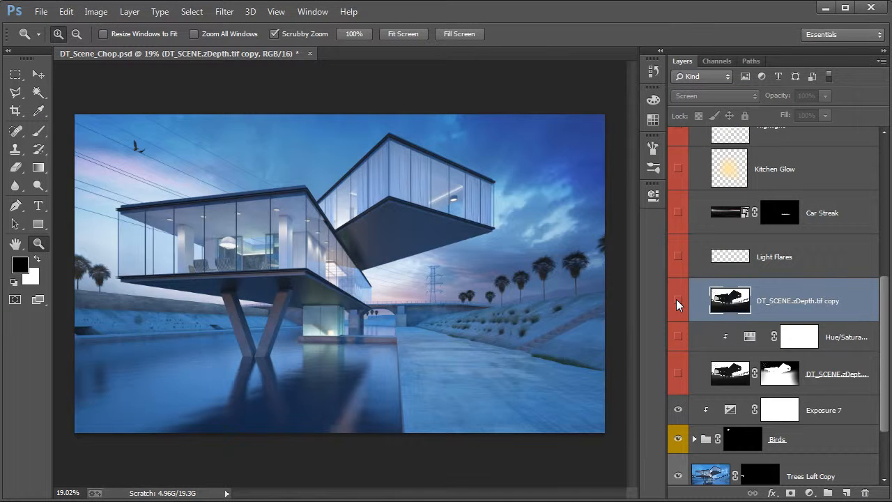
left_click(676, 299)
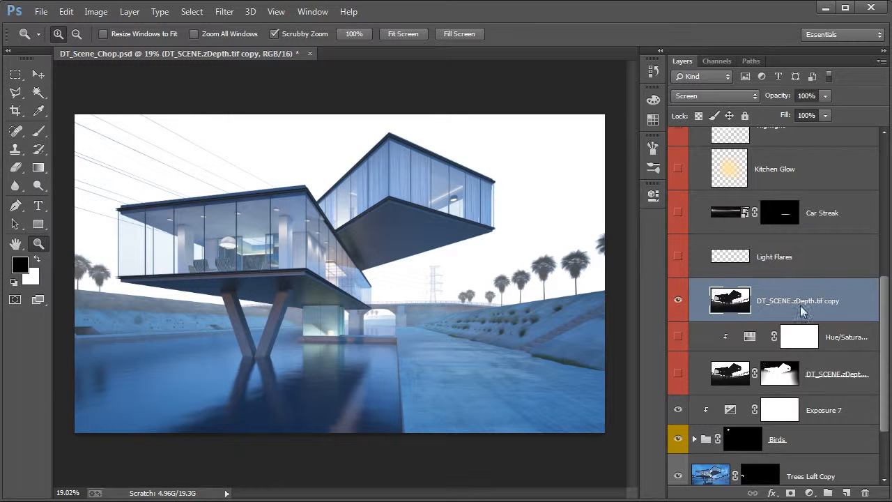
Add an Exposure adjustment layer above the zDepth copy and clip it to that layer
left_click(809, 493)
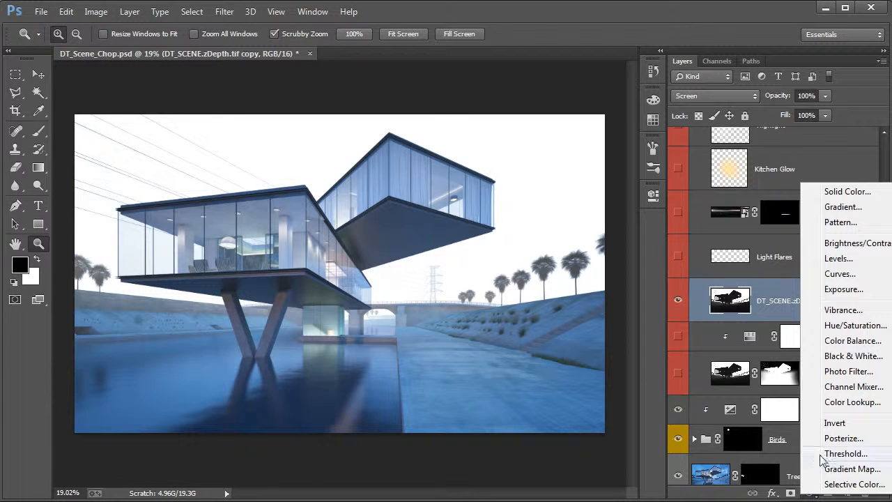
left_click(846, 291)
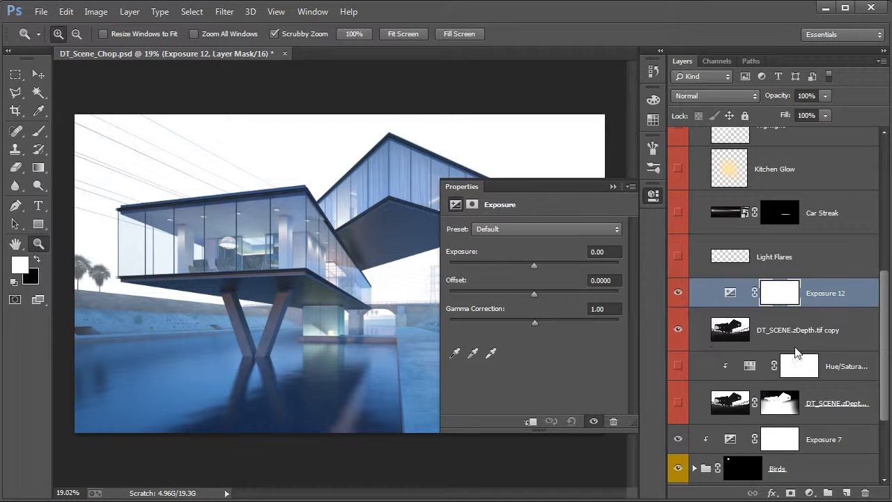
left_click(762, 330)
left_click(728, 294)
key("alt")
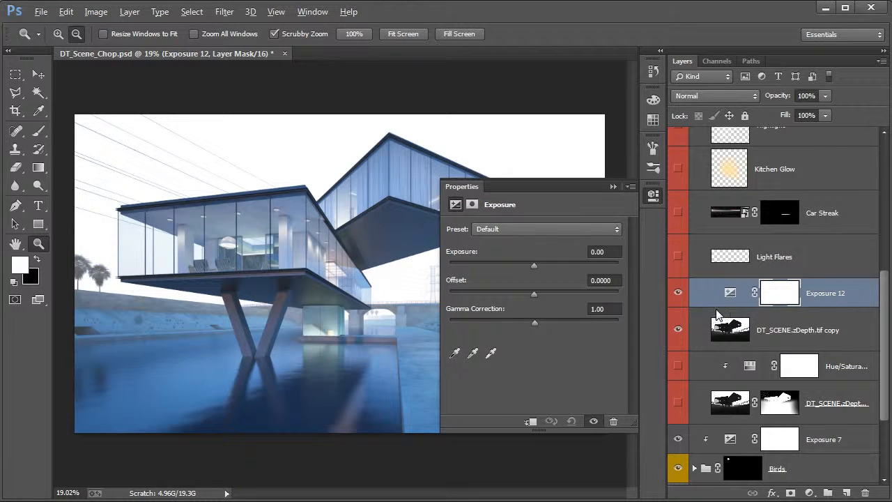
left_click(726, 311, "alt")
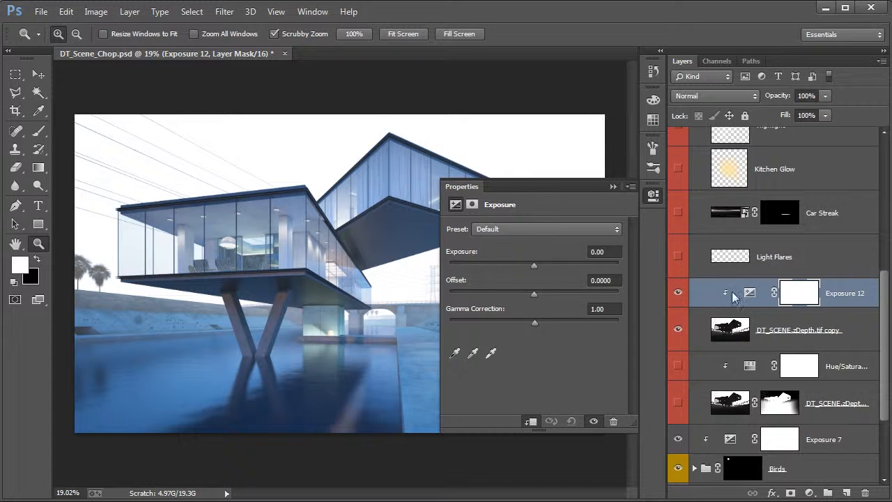
left_click(530, 421)
left_click(530, 421)
left_click(530, 421)
left_click(531, 422)
left_click(752, 293)
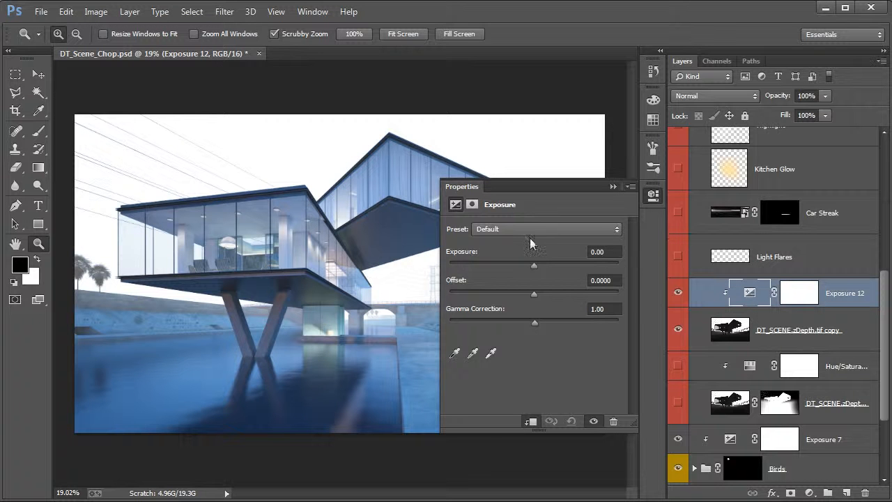
Set the clipped Exposure adjustment to exposure +2.53 and gamma correction 0.43
left_click_drag(534, 262, 552, 268)
left_click_drag(534, 323, 571, 325)
mouse_move(552, 265)
left_mouse_down()
mouse_move(529, 262)
mouse_move(558, 271)
mouse_move(544, 272)
mouse_move(560, 280)
left_mouse_up()
left_click_drag(575, 324, 507, 322)
left_click_drag(552, 266, 561, 267)
left_click_drag(514, 323, 543, 322)
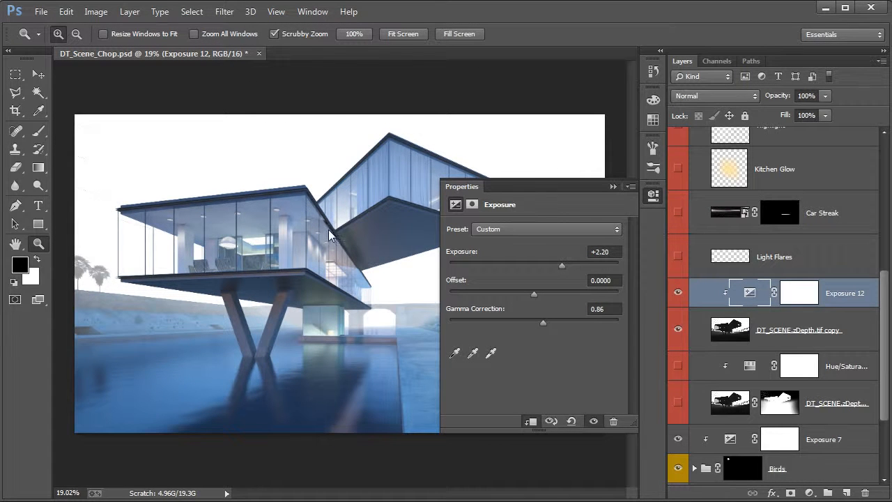
mouse_move(562, 270)
left_mouse_down()
mouse_move(552, 268)
mouse_move(565, 267)
left_mouse_up()
left_click_drag(539, 320, 576, 327)
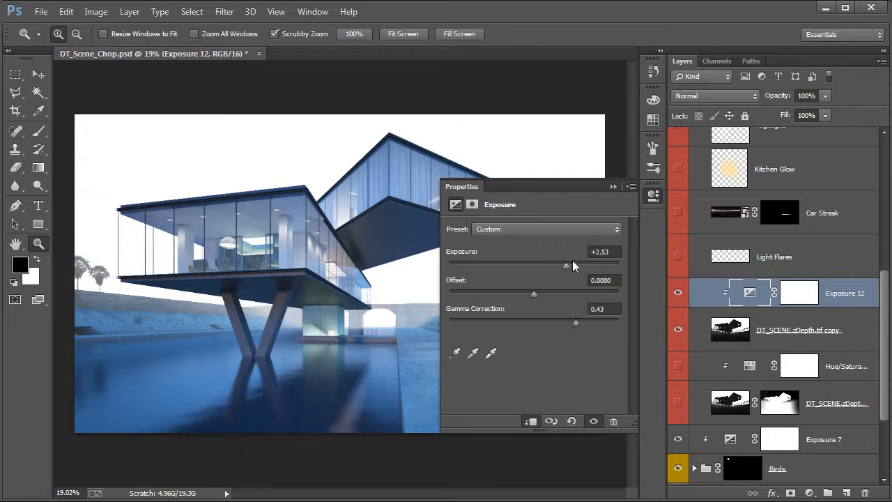
Reset the clipped Exposure adjustment to its default values and hide it
left_click(575, 420)
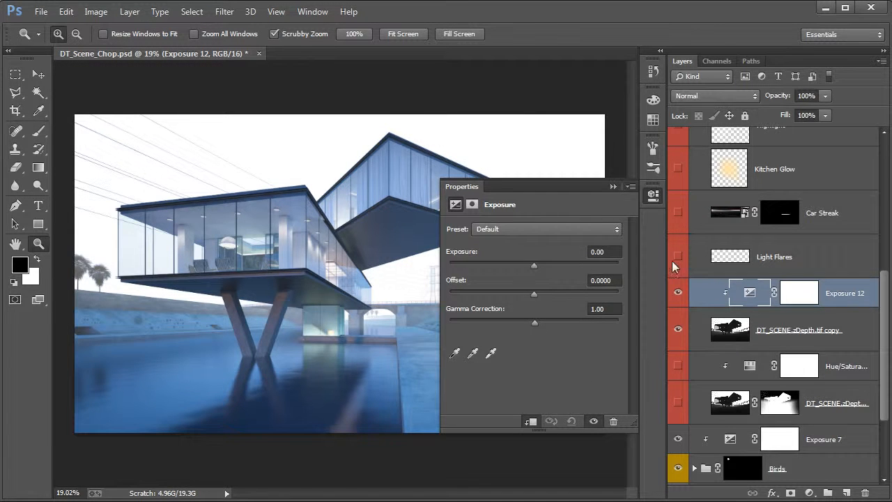
left_click(652, 197)
left_click(678, 293)
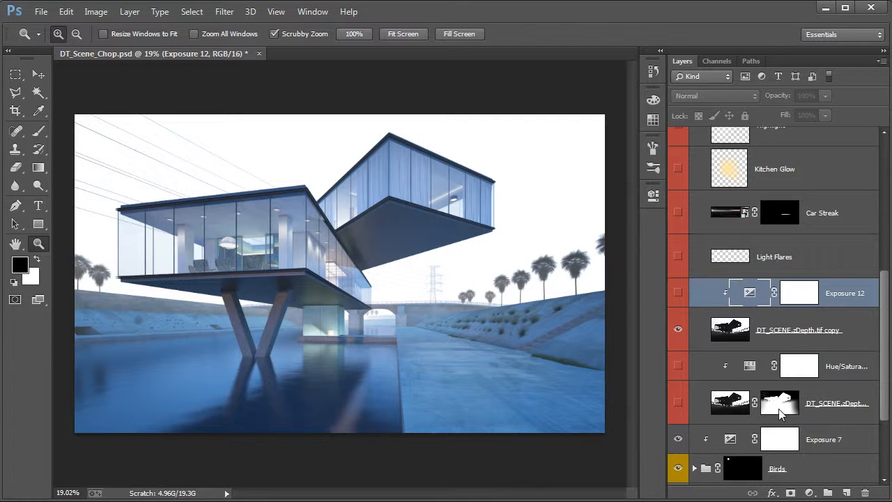
Show the original zDepth layer instead of the copy and inspect its layer mask on its own
left_click(678, 330)
left_click(678, 402)
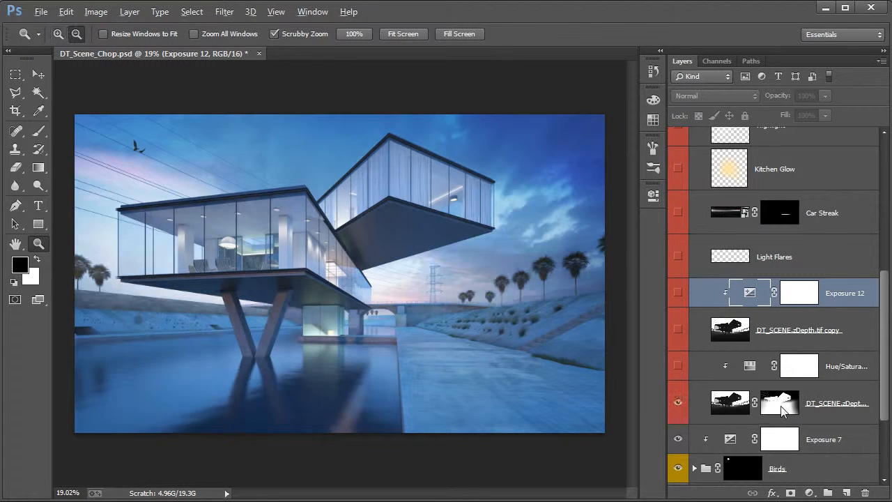
left_click(779, 404, "alt")
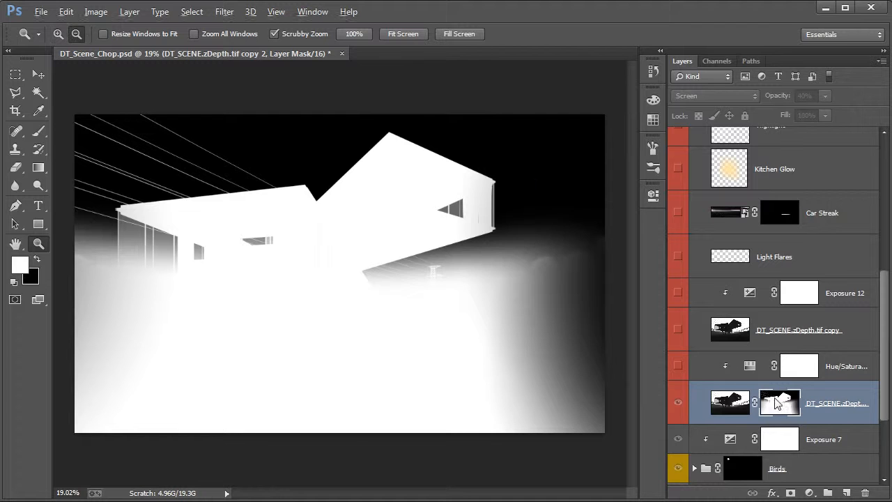
left_click(678, 402)
left_click(678, 402)
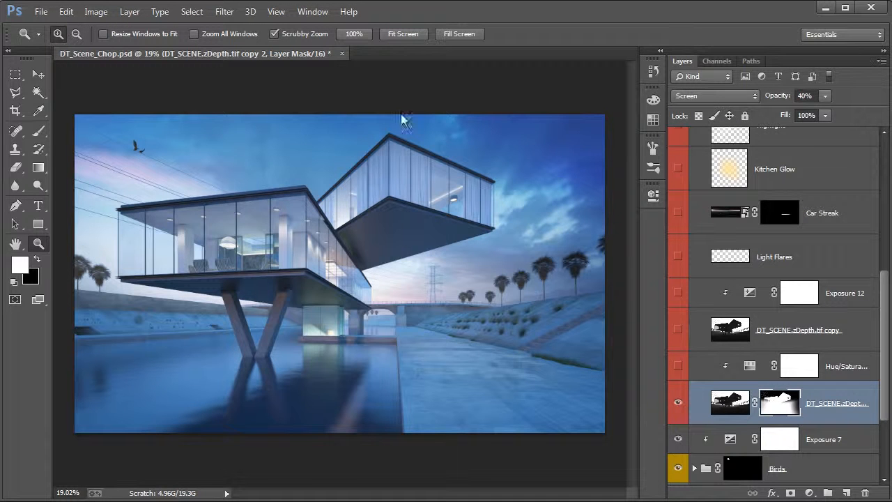
Turn on the Hue/Saturation layer clipped to the zDepth layer and compare the fog tint with Colorize off and on
left_click(679, 364)
left_click(753, 373)
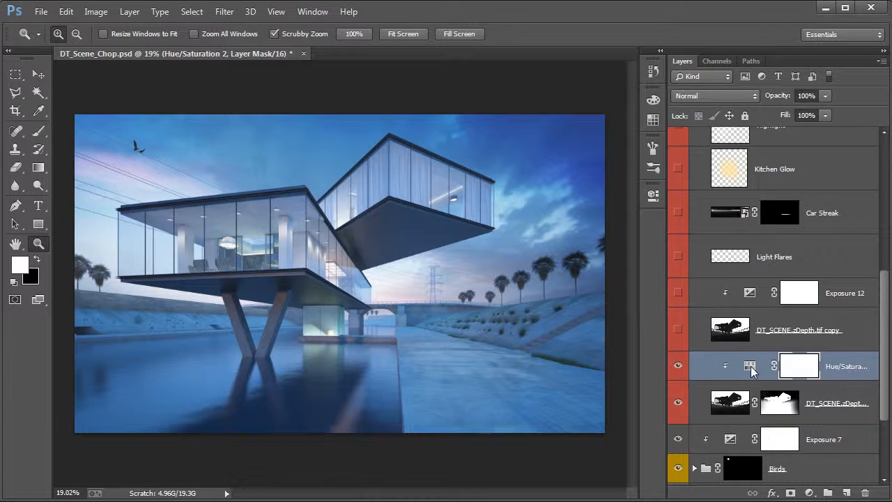
double_click(750, 367)
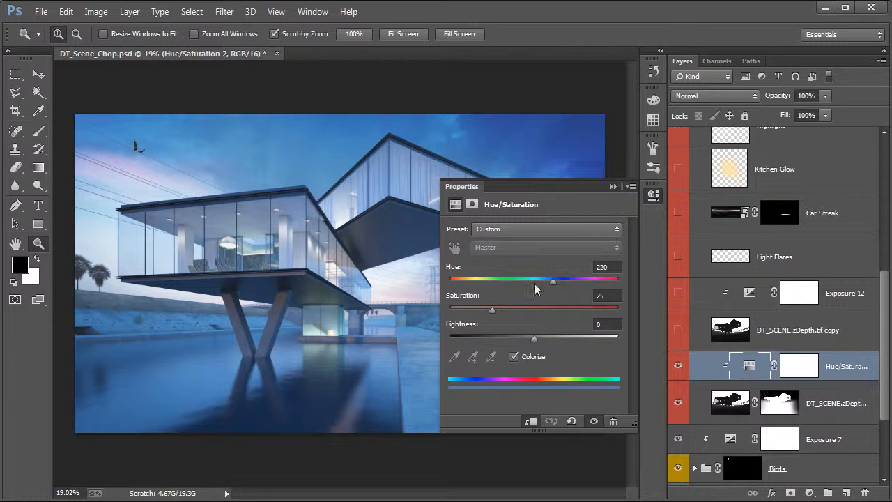
left_click(521, 357)
left_click(521, 356)
left_click(650, 198)
left_click(678, 402)
left_click(678, 402)
Delete the zDepth copy together with its clipped Exposure 12 adjustment layer
left_click(719, 404)
left_click(721, 330)
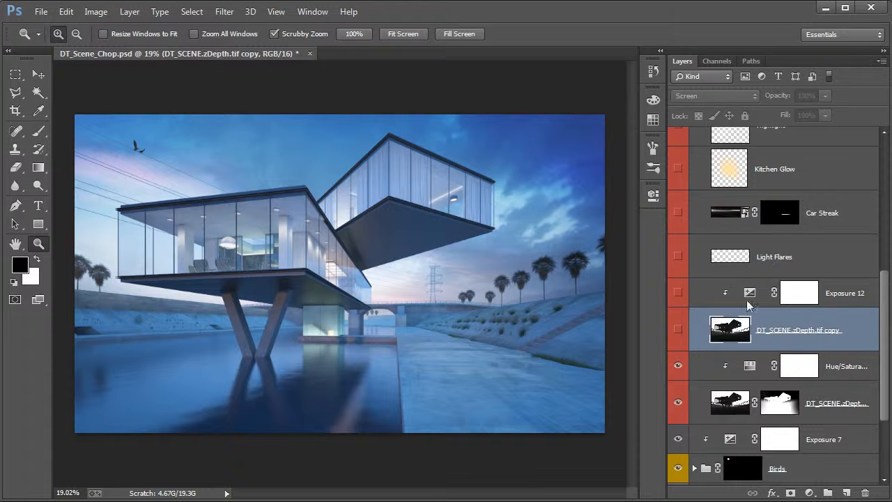
left_click(747, 299, "shift")
key("Delete")
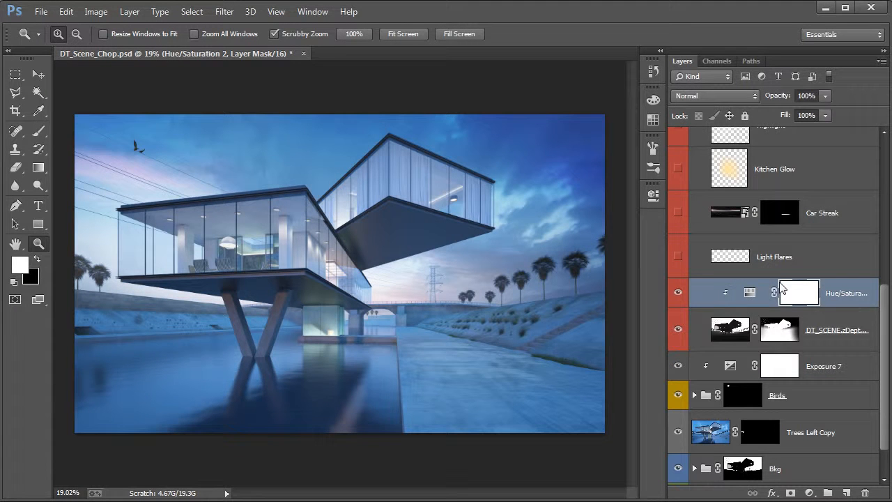
Turn on the Light Flares layer and compare the ceiling lights with the layer off and on
left_click(766, 265)
left_click(675, 257)
left_click_drag(256, 215, 355, 230)
left_click_drag(407, 266, 432, 245)
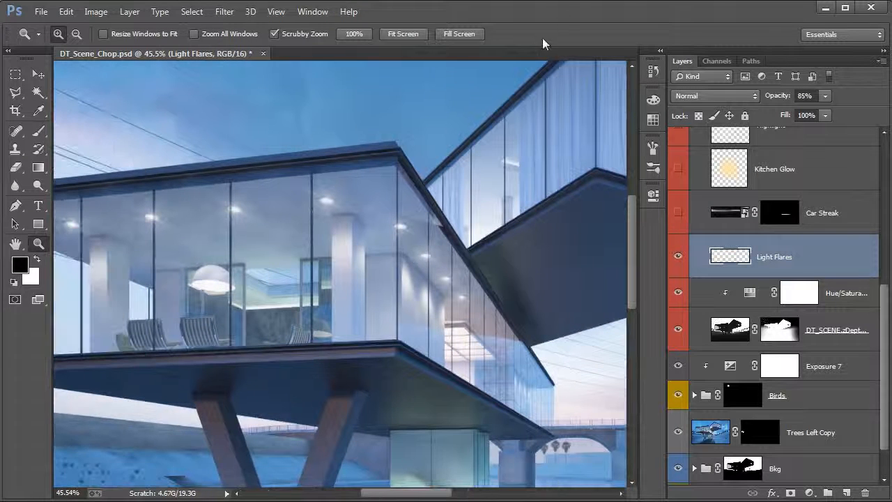
left_click_drag(265, 260, 251, 260)
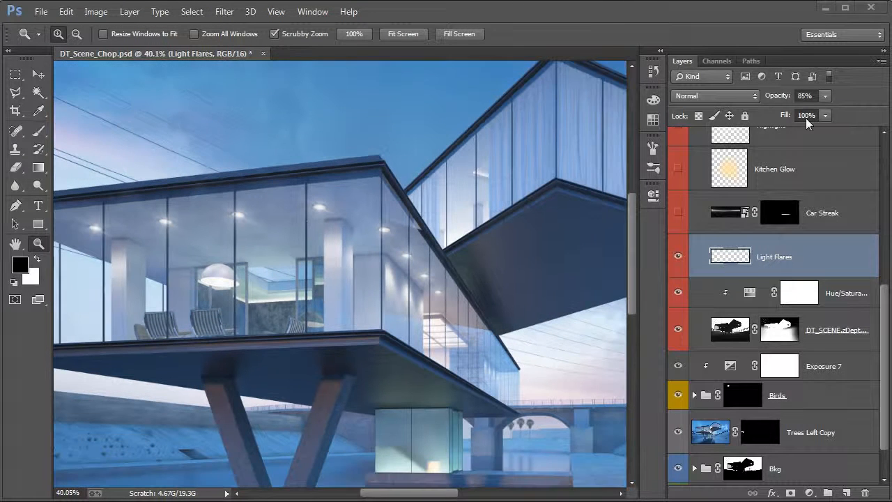
mouse_move(493, 241)
left_mouse_down()
mouse_move(358, 279)
mouse_move(495, 256)
left_mouse_up()
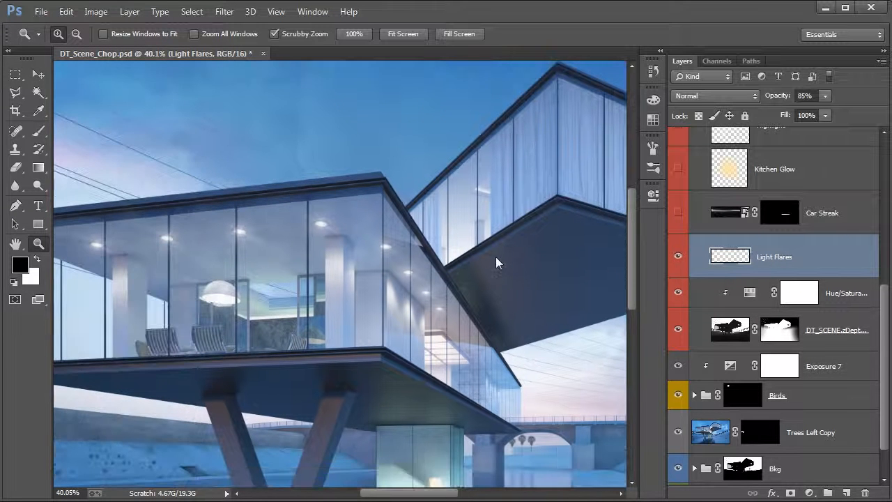
left_click(678, 256)
left_click(678, 256)
Examine the light flares up close across the lower and upper volumes of the house
left_click_drag(328, 229, 357, 256)
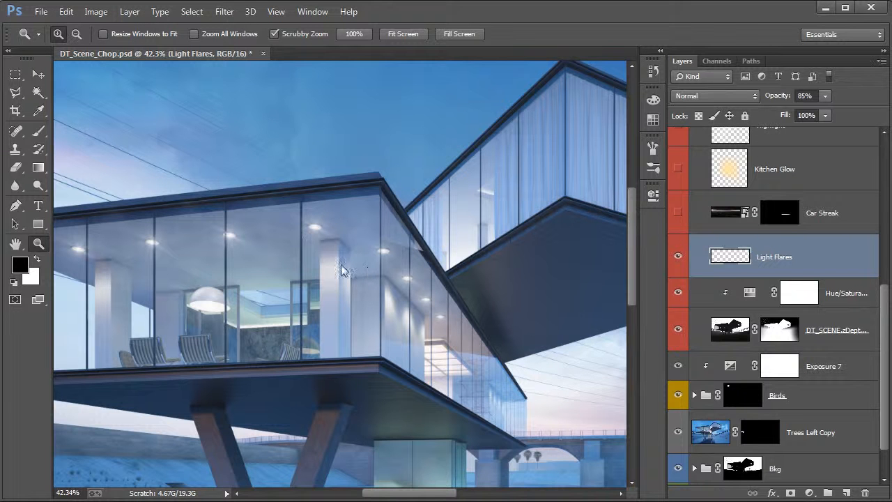
left_click_drag(333, 255, 366, 282)
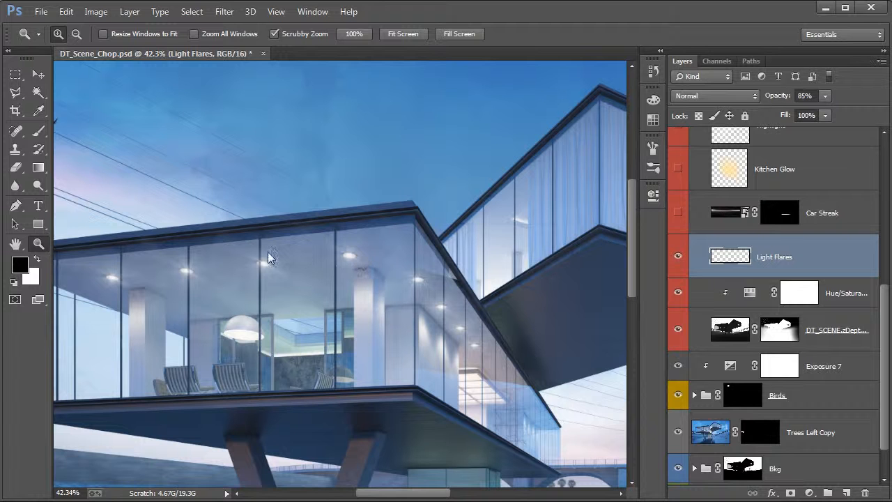
left_click_drag(382, 304, 254, 316)
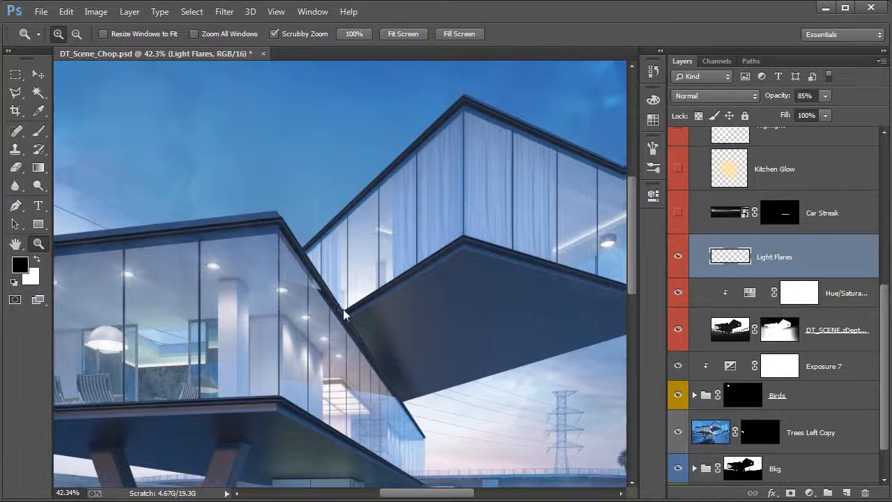
scroll(348, 309, "down", 3)
left_click_drag(527, 205, 509, 202)
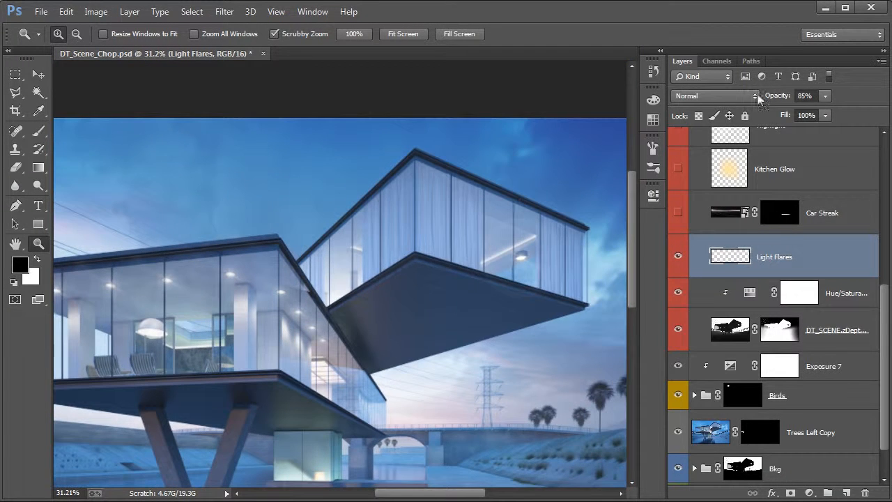
scroll(485, 274, "down", 1)
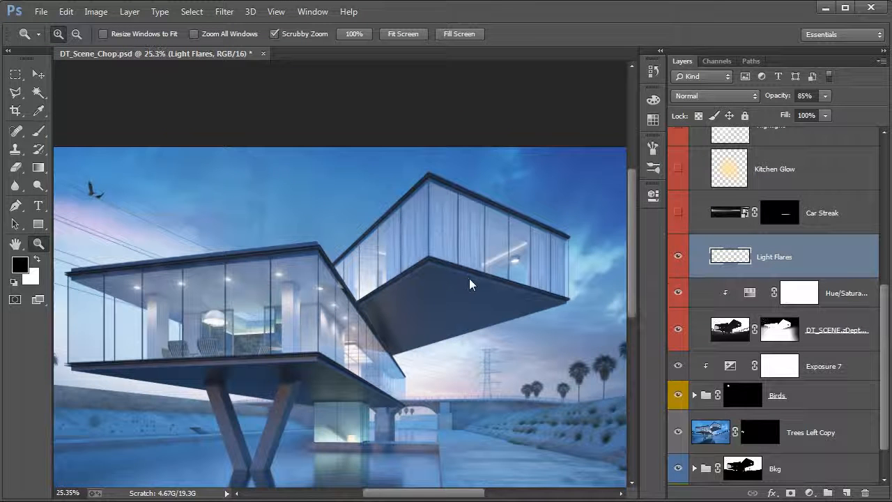
Turn on the Car Streak layer and inspect the light trail along the bridge
scroll(749, 268, "up", 2)
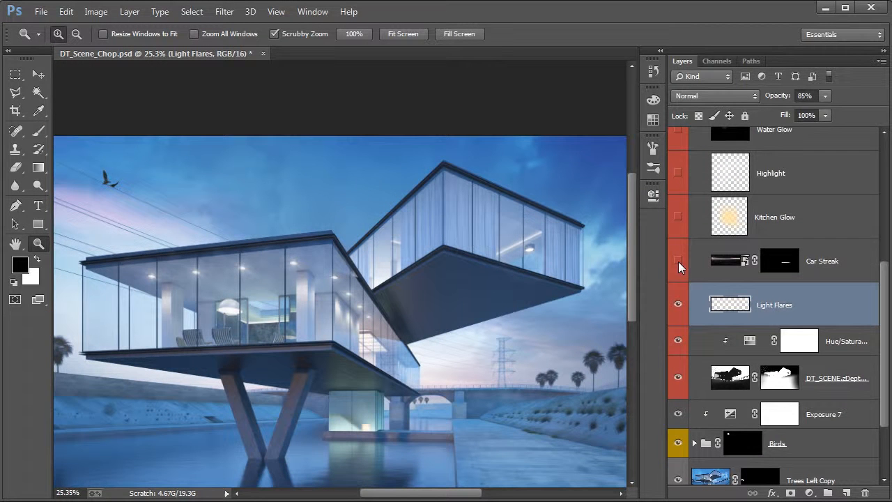
scroll(481, 390, "up", 5)
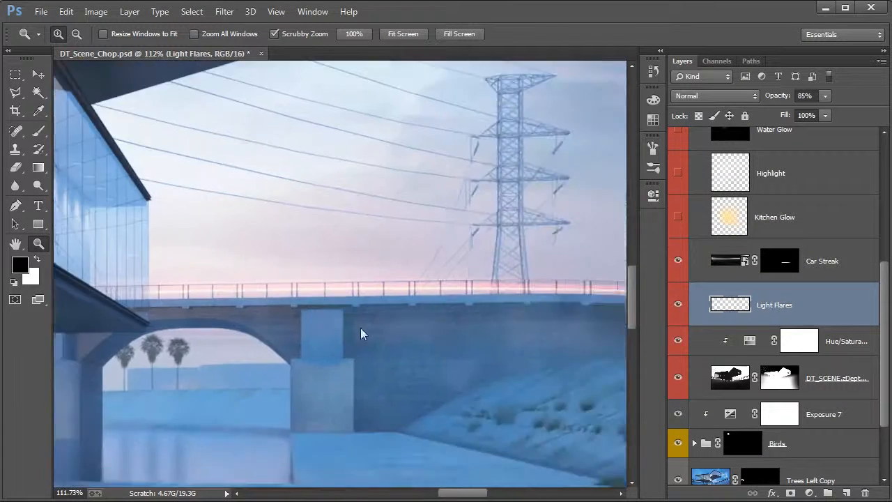
scroll(388, 339, "down", 2)
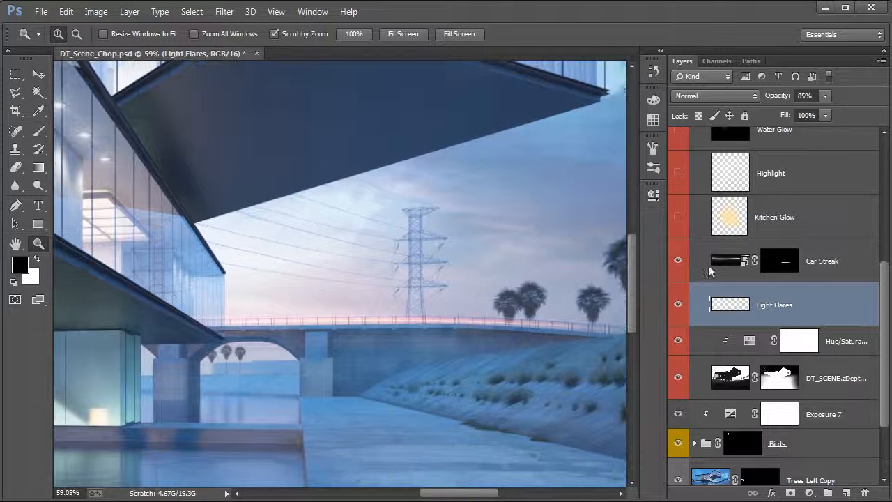
Compare the bridge with the Car Streak layer off and on, and view its source photo of light trails before closing it
left_click(676, 262)
left_click(676, 262)
double_click(725, 260)
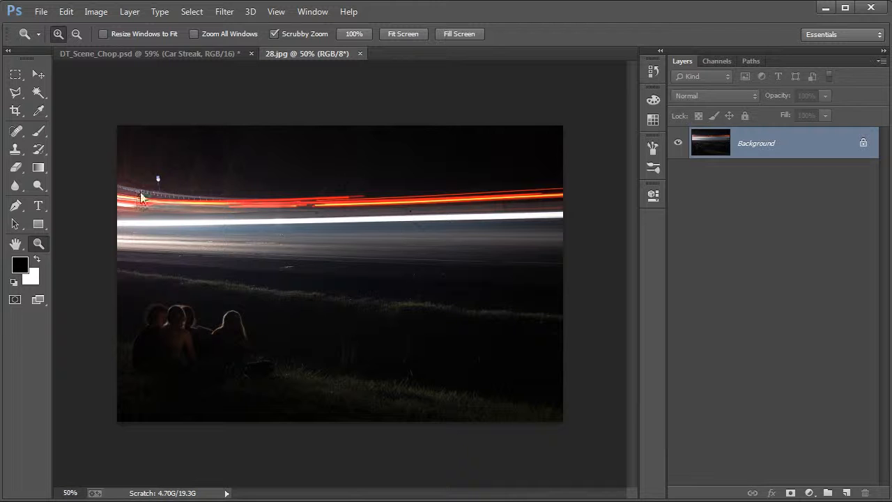
left_click(360, 54)
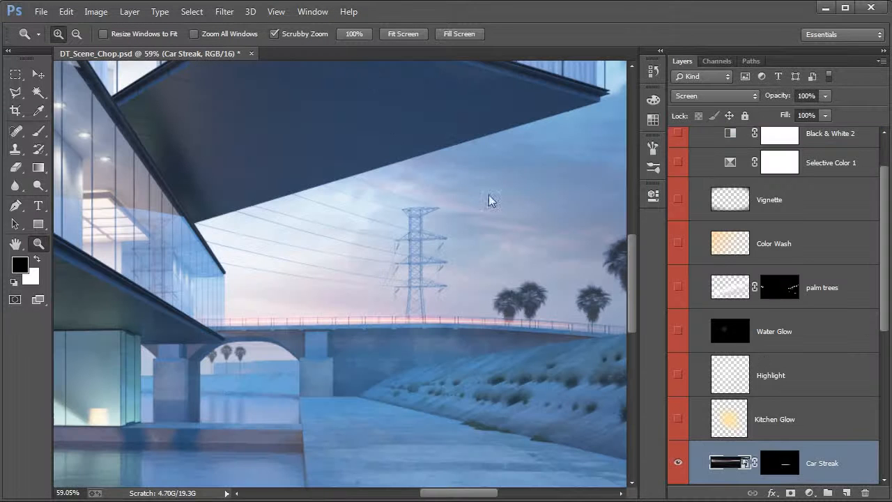
View the Car Streak layer mask on its own, return to the full image and reselect the layer's content
scroll(735, 463, "down", 3)
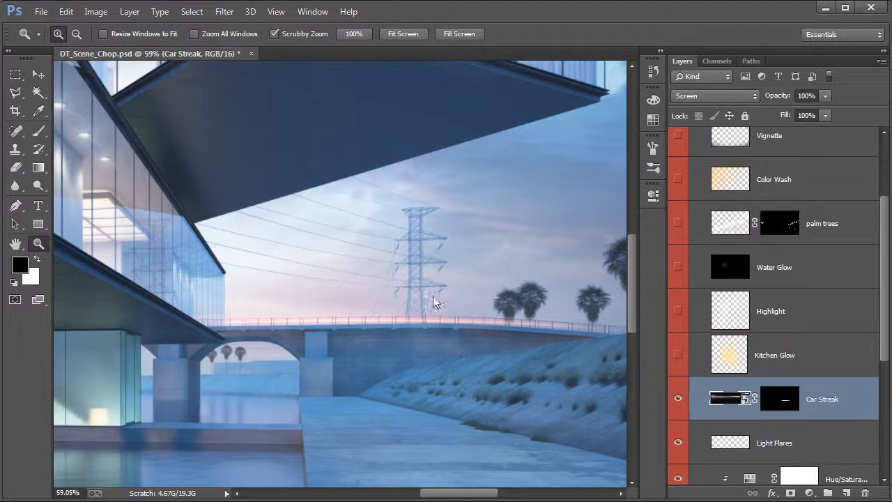
left_click(779, 399, "alt")
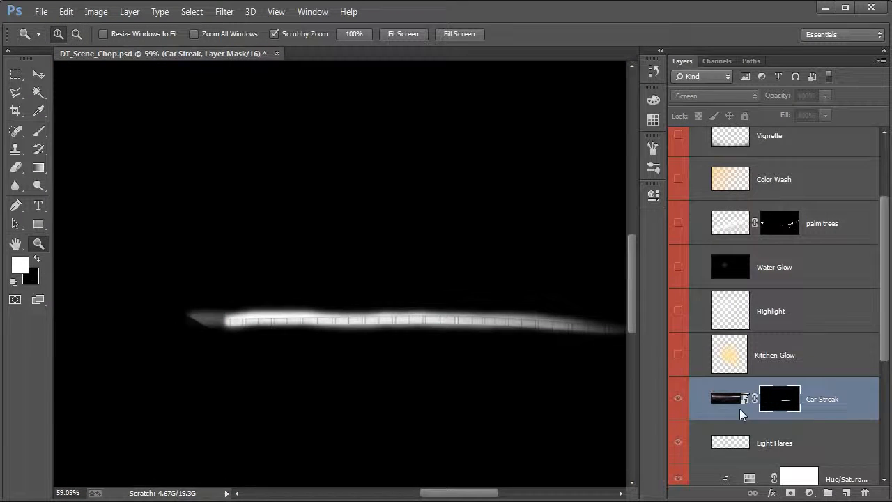
left_click(779, 398, "alt")
left_click_drag(518, 364, 399, 357)
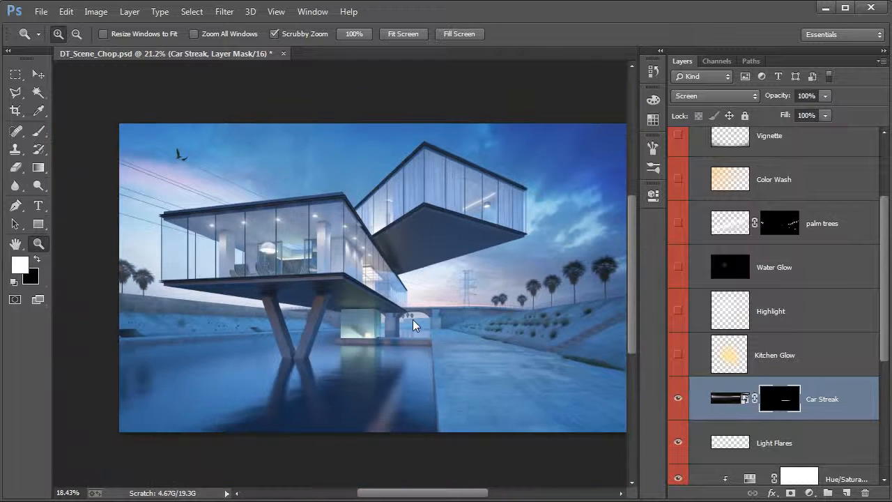
left_click_drag(412, 319, 401, 280)
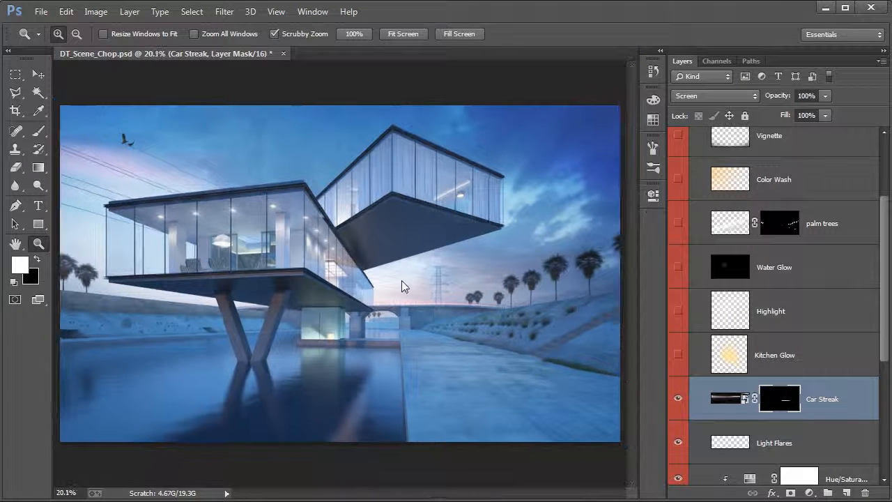
left_click(729, 397)
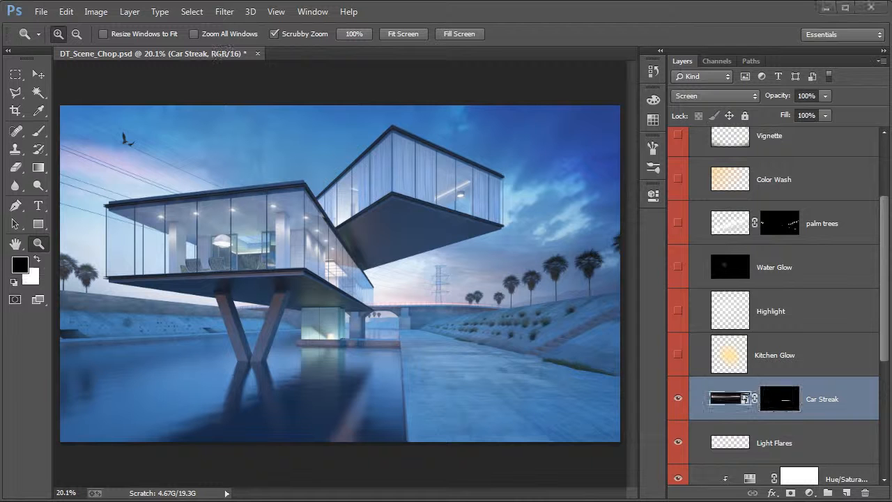
Turn on the Kitchen Glow layer and compare the kitchen interior with it off and on
left_click(782, 356)
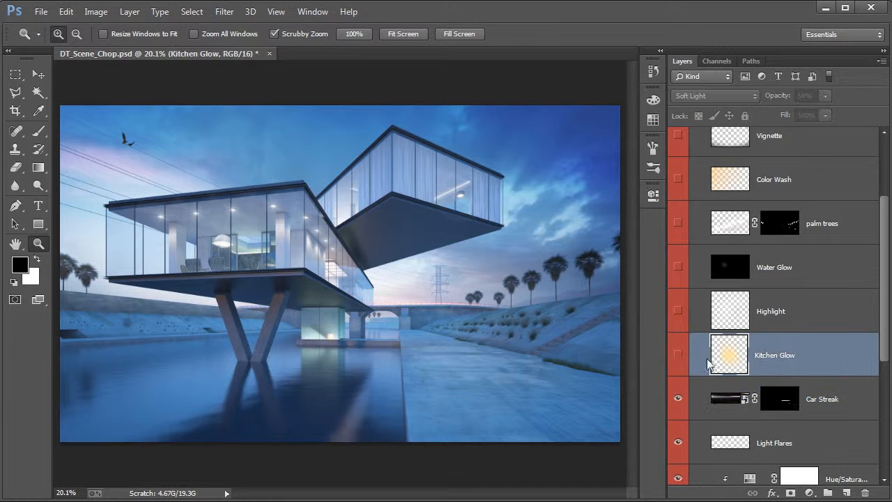
left_click(675, 358)
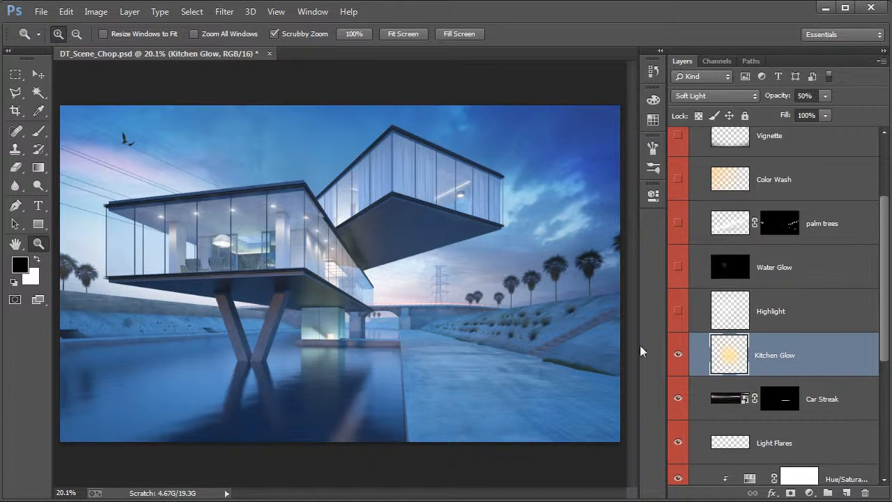
left_click(680, 354)
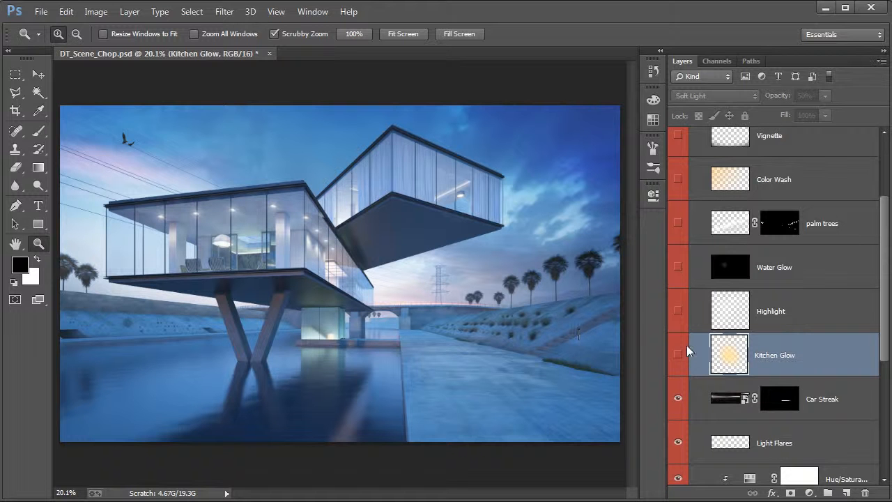
left_click(676, 350)
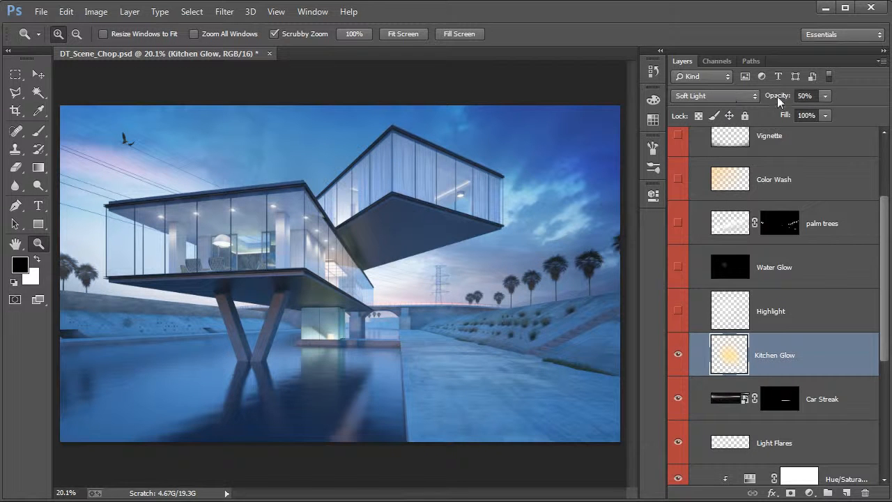
Compare the house with the Highlight layer on and off, leaving the layer hidden
left_click(783, 315)
left_click(677, 313)
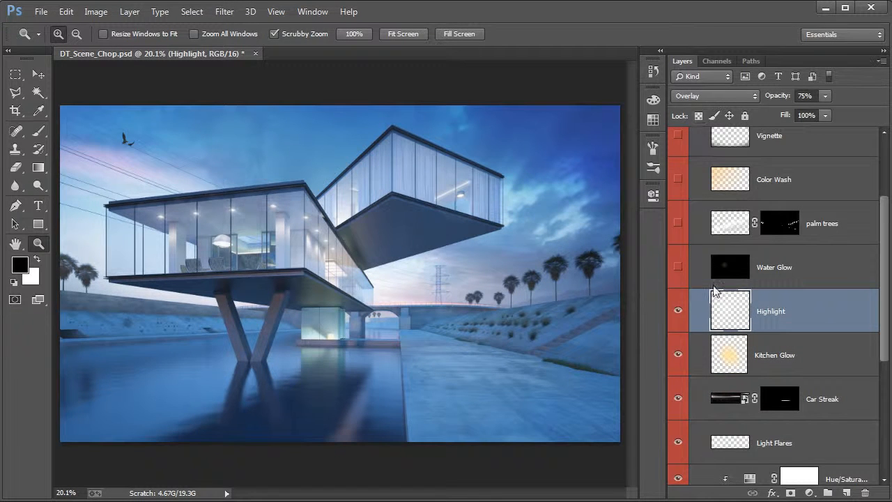
left_click(679, 309)
left_click(676, 311)
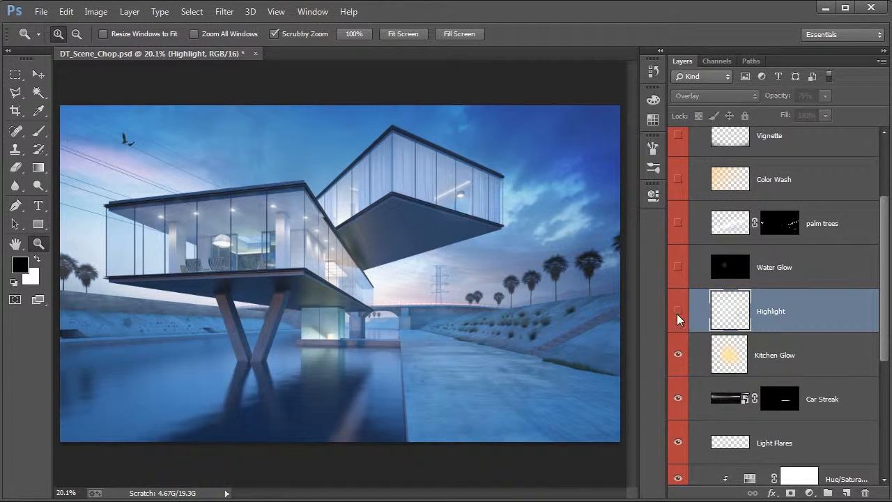
Add a new layer above Highlight and set its blend mode to Overlay
left_click(845, 492)
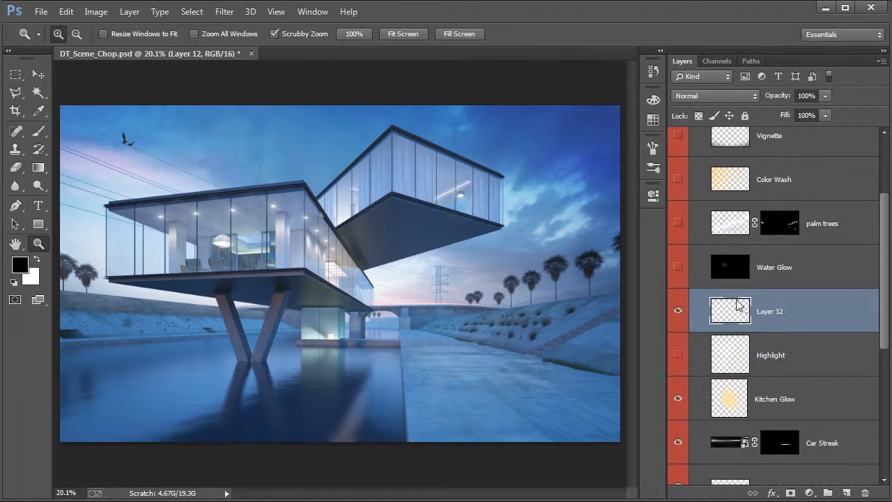
left_click(713, 94)
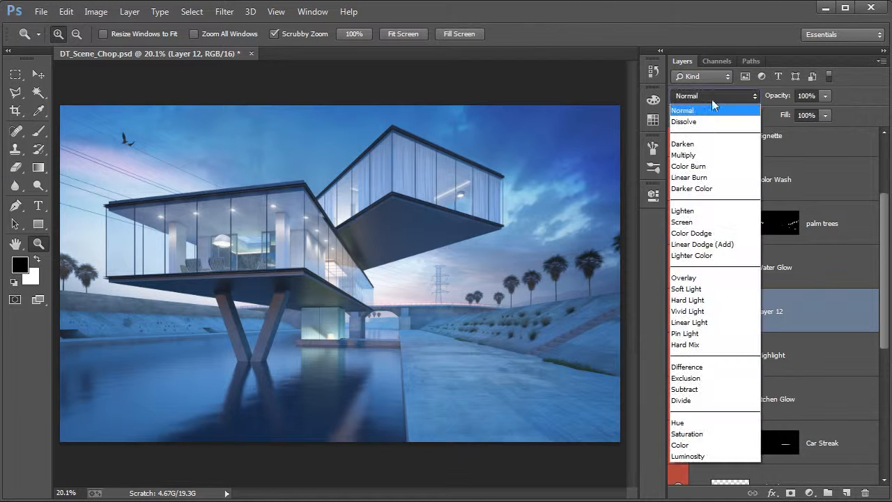
left_click(704, 274)
Set up a soft white brush at 23% opacity and 30% flow, enlarged to 730 px
key("b")
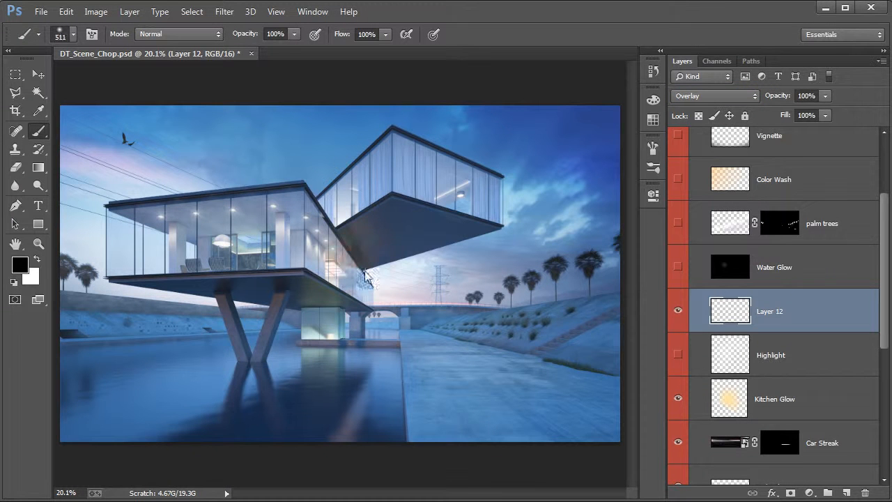
left_click(37, 259)
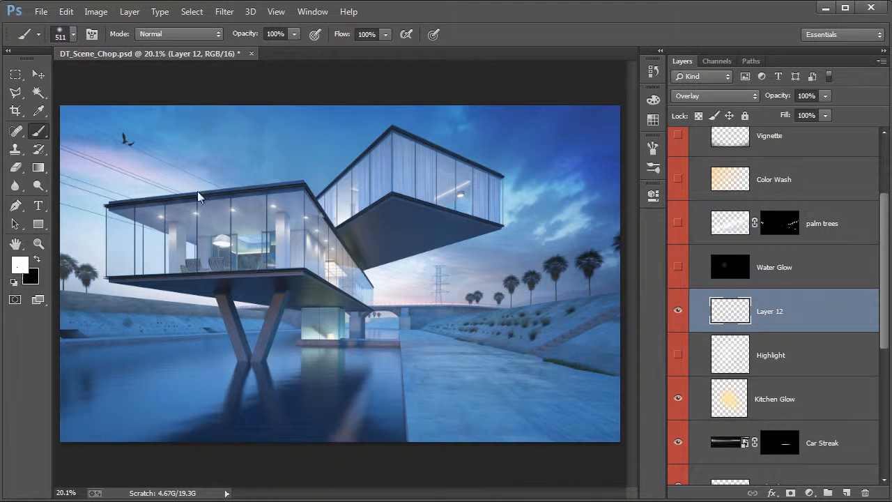
left_click_drag(242, 34, 188, 35)
left_click_drag(349, 35, 285, 39)
left_click_drag(340, 263, 354, 265)
Dab white over the glass facades, the lower room and the nearby water and pavement to brighten them on the Overlay layer
left_click(313, 256)
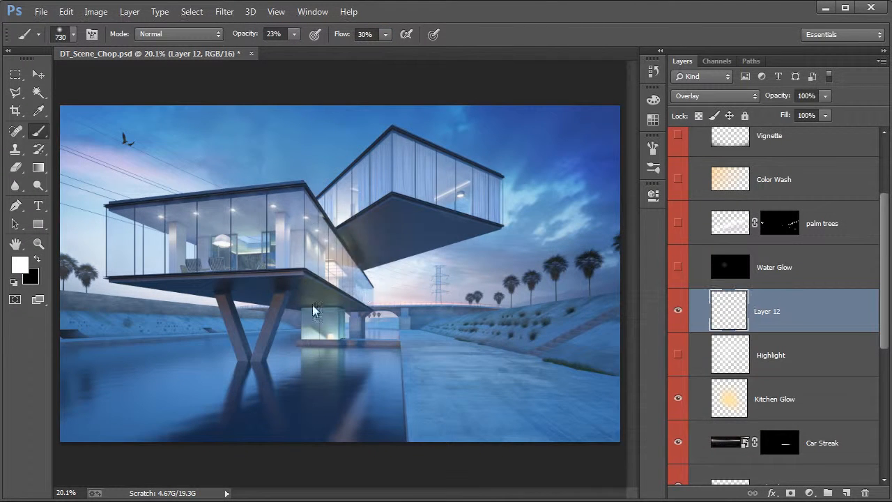
left_click(312, 305)
left_click(390, 181)
left_click(476, 200)
left_click(248, 237)
left_click(370, 273)
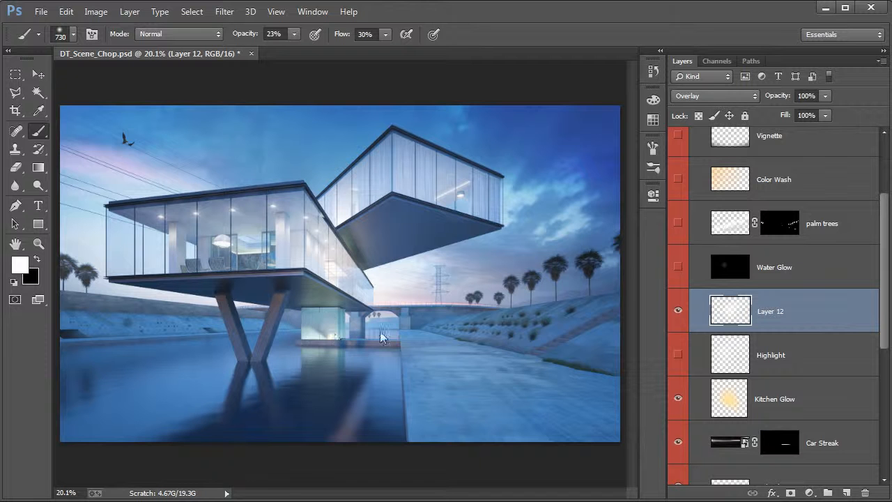
left_click(446, 371)
key("ctrl+minus")
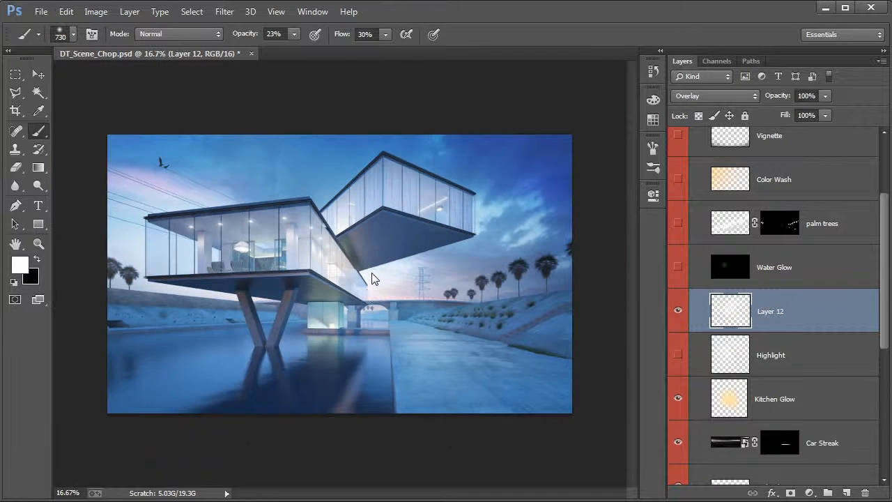
Enlarge the brush to 1318 px and paint black around the outer areas of the image to darken them
key("x")
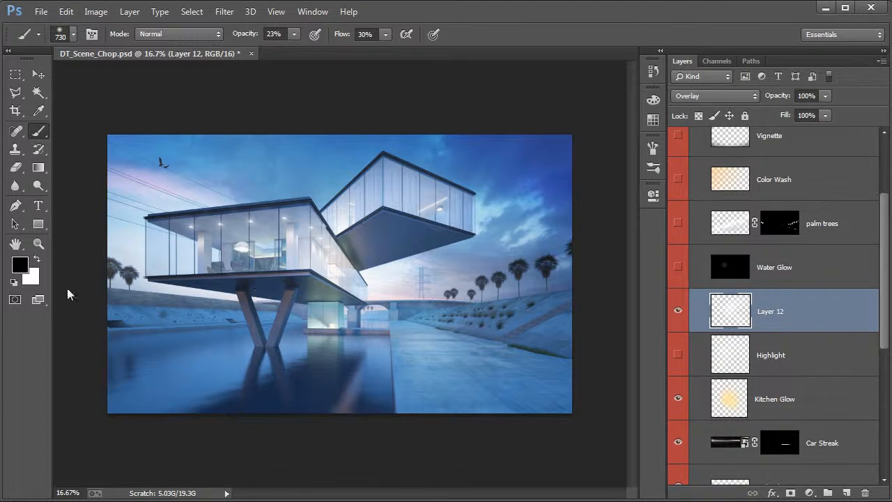
key("bracketright")
key("bracketright")
key("bracketright")
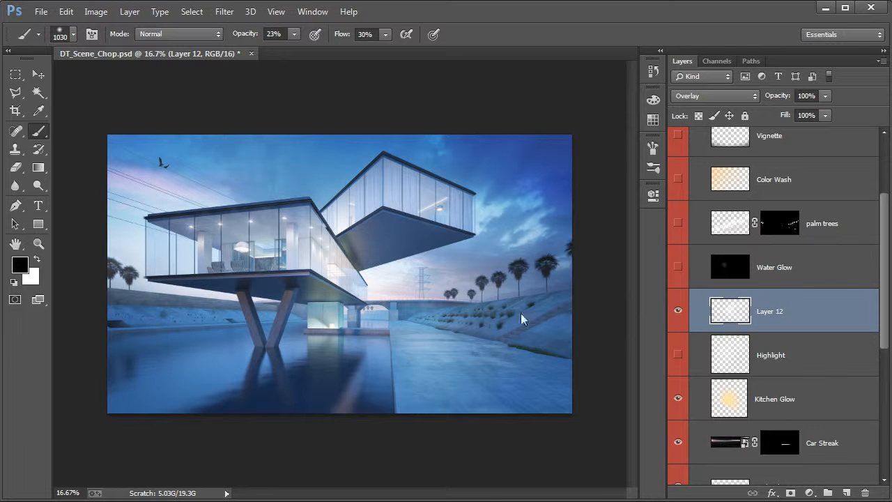
key("ctrl+minus")
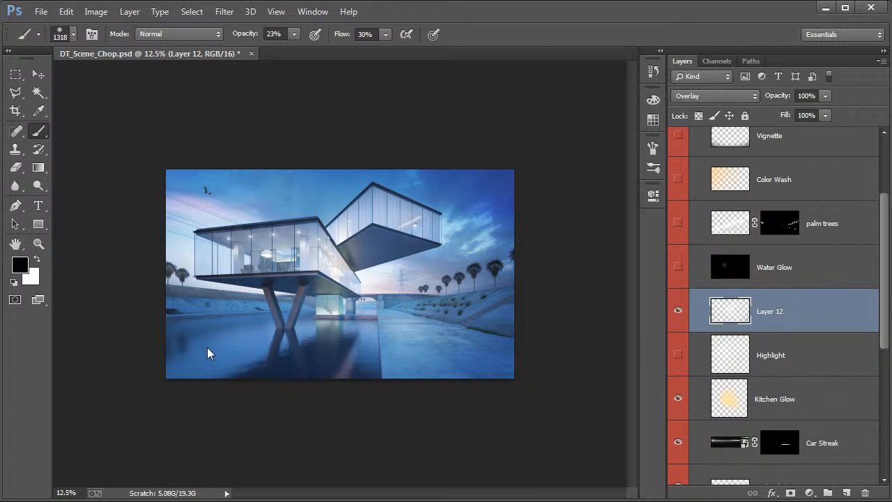
left_click_drag(200, 368, 221, 317)
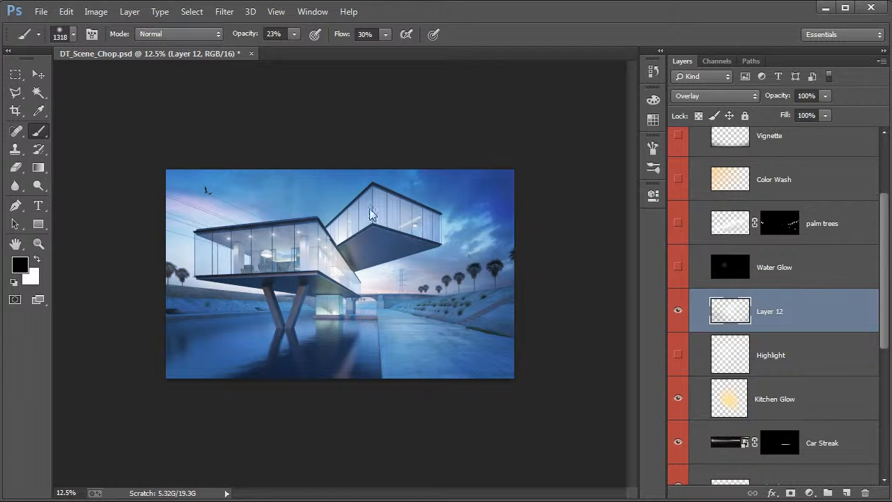
Delete the painted Overlay test layer and turn the Highlight layer back on
key("z")
left_click_drag(340, 275, 378, 278)
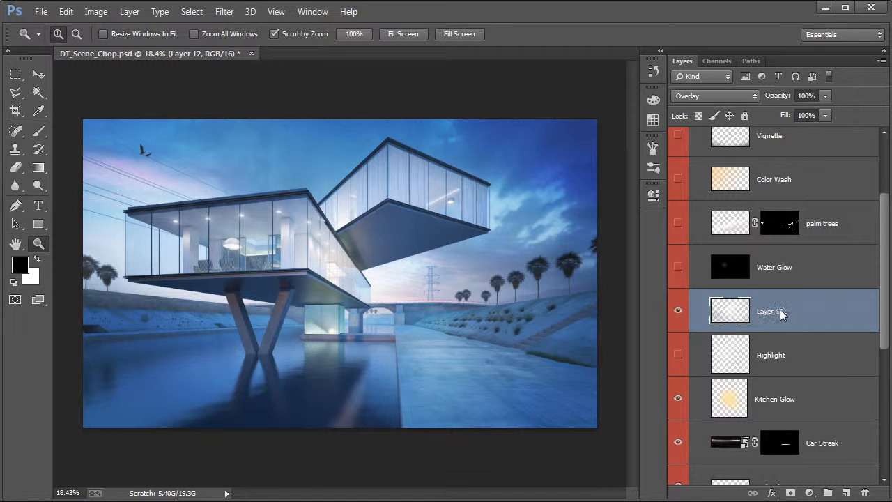
key("Delete")
left_click(678, 310)
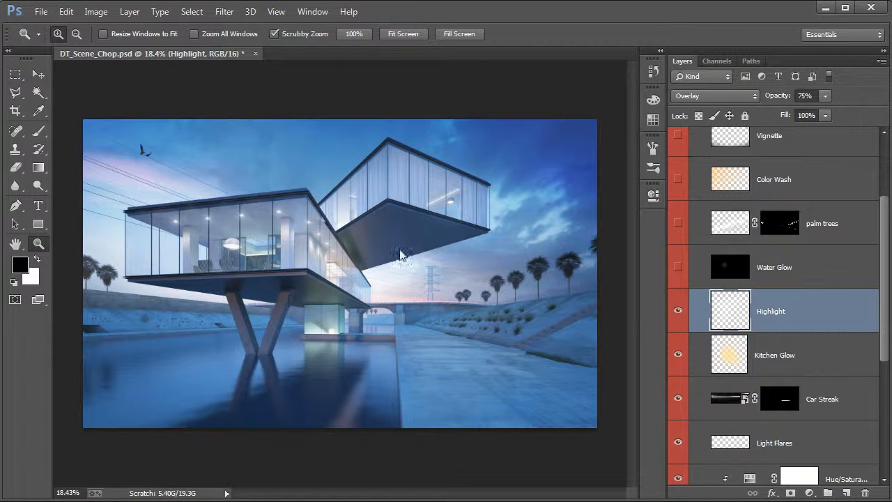
Turn on the Water Glow layer and compare the scene with it off and on
scroll(733, 331, "up", 1)
left_click(743, 280)
left_click(743, 280)
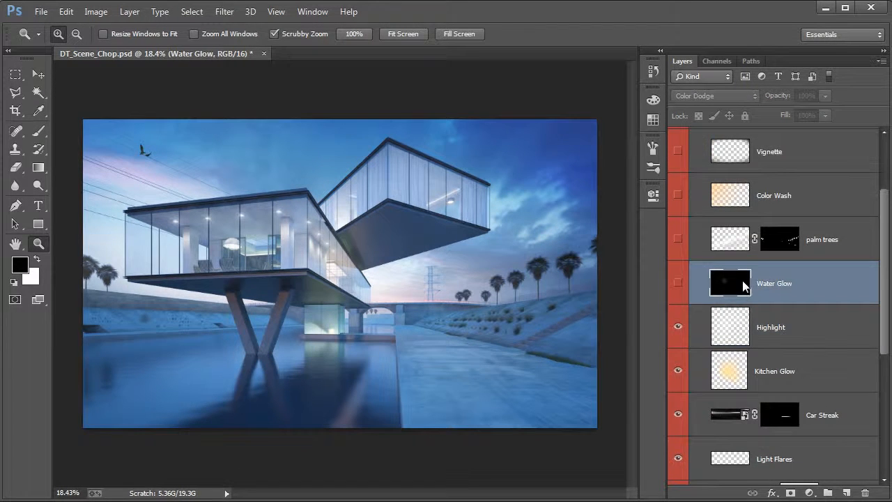
left_click(676, 283)
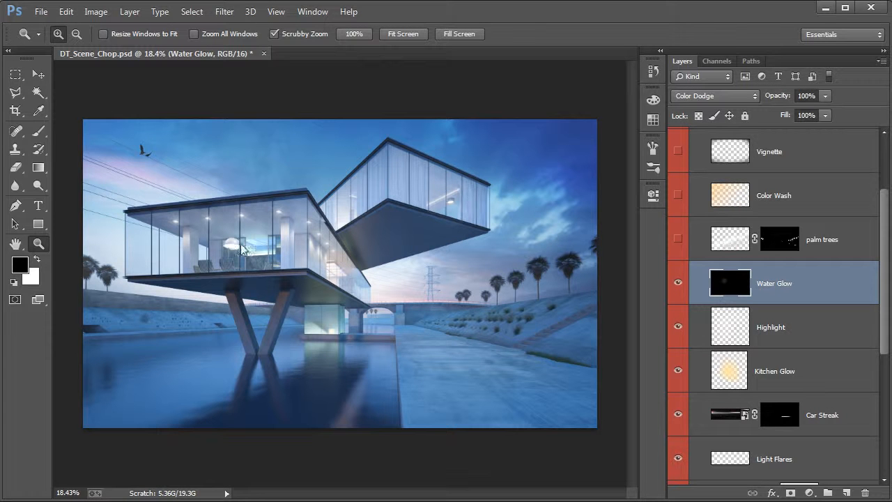
left_click(677, 283)
left_click(677, 283)
Add a new layer above Water Glow, hide Water Glow and keep the new layer selected
left_click(772, 330)
left_click(770, 289)
left_click(845, 493)
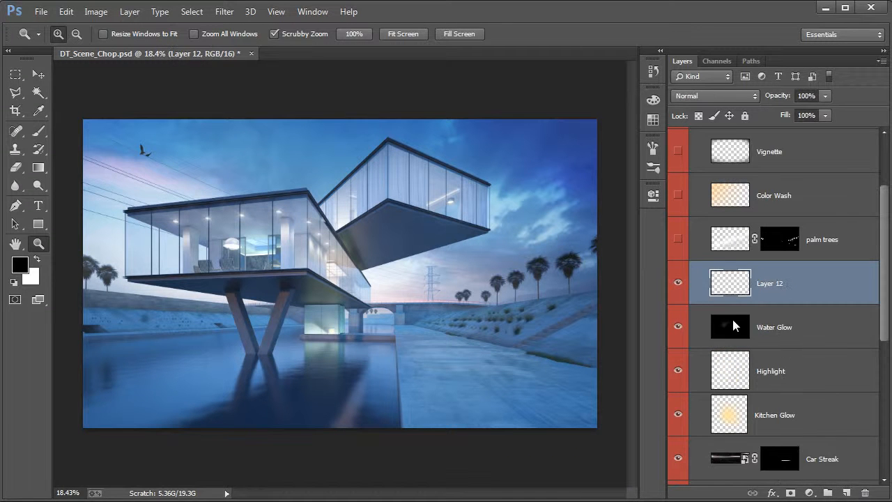
left_click(731, 319)
left_click(676, 326)
left_click(746, 284)
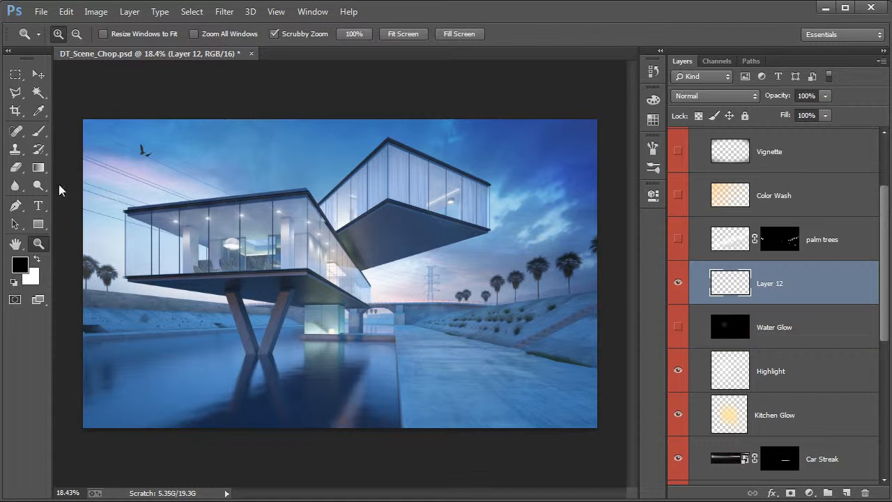
Fill the new layer with black using the Paint Bucket tool and set its blend mode to Color Dodge
left_click(38, 167)
left_click(77, 179)
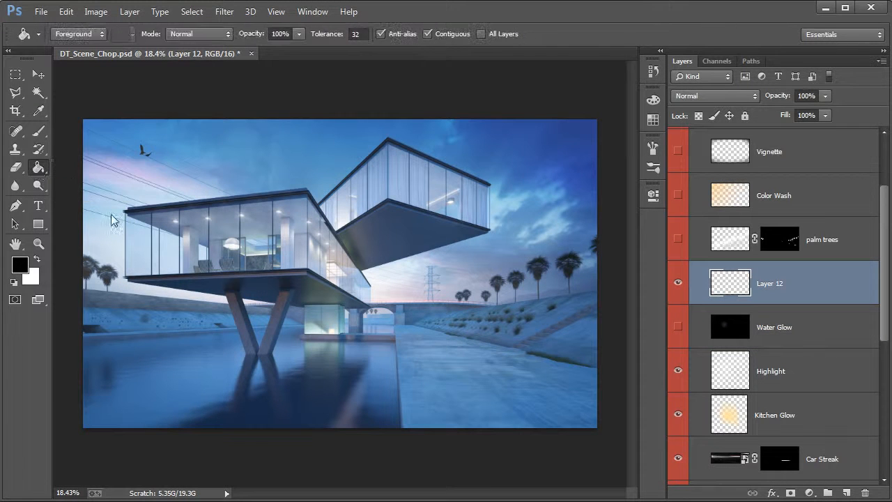
left_click(375, 311)
left_click(700, 96)
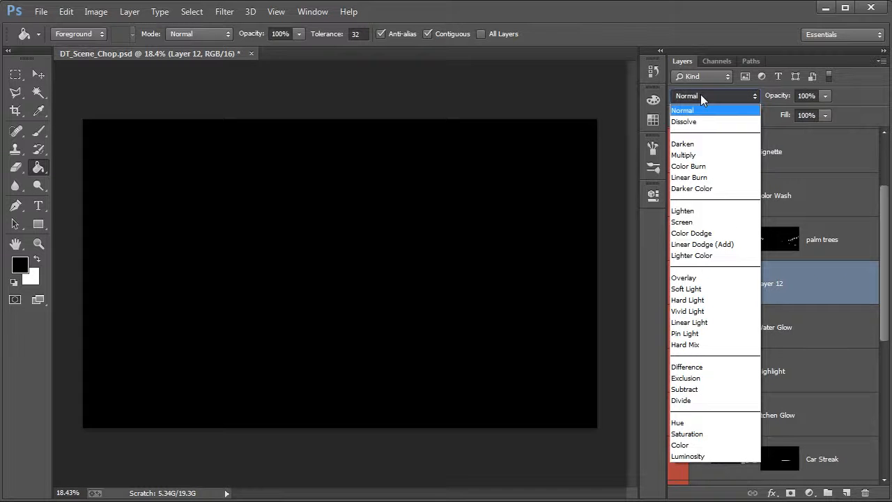
left_click(718, 232)
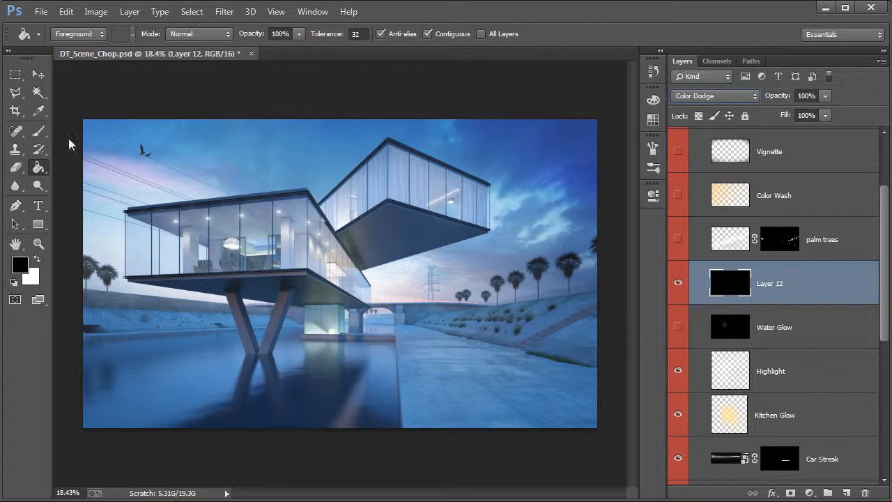
Switch to the Brush tool and set the foreground color to a light cyan
left_click(38, 130)
left_click_drag(257, 259, 216, 258)
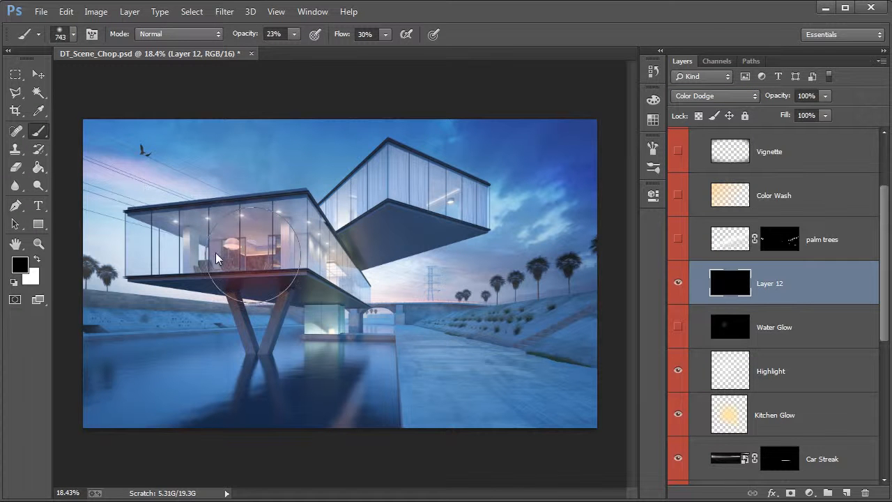
left_click(37, 259)
left_click(20, 265)
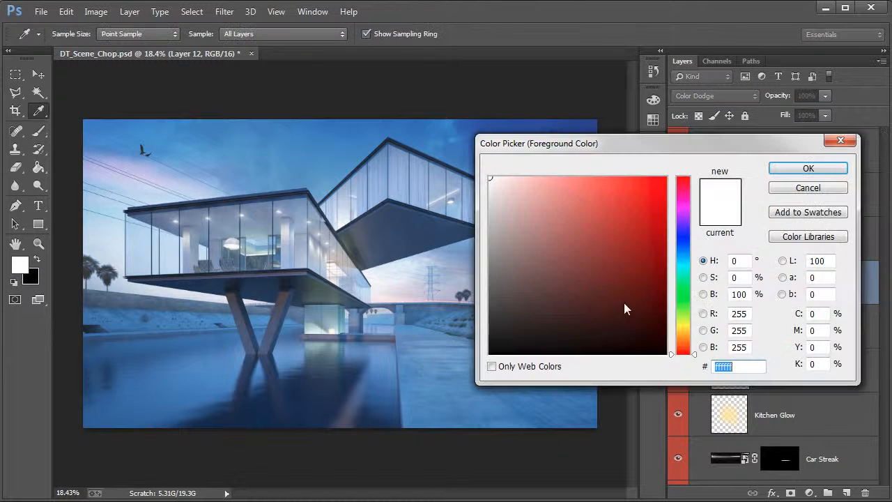
left_click_drag(683, 308, 682, 267)
left_click_drag(593, 221, 569, 173)
left_click(801, 169)
Paint a soft cyan glow over the lit interior on the Color Dodge layer and compare the scene with it off and on
left_click_drag(311, 257, 292, 257)
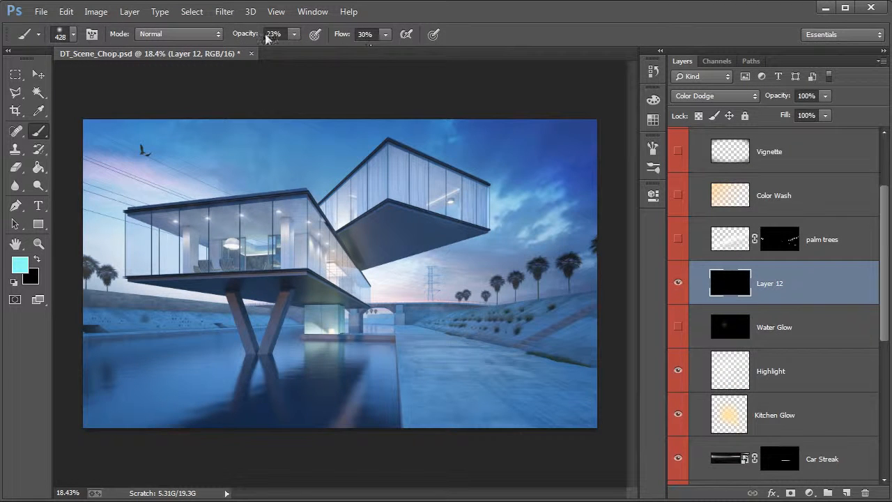
mouse_move(250, 253)
left_mouse_down()
mouse_move(274, 244)
mouse_move(248, 237)
mouse_move(276, 250)
mouse_move(277, 258)
mouse_move(252, 261)
mouse_move(299, 272)
mouse_move(283, 261)
mouse_move(236, 259)
mouse_move(250, 236)
left_mouse_up()
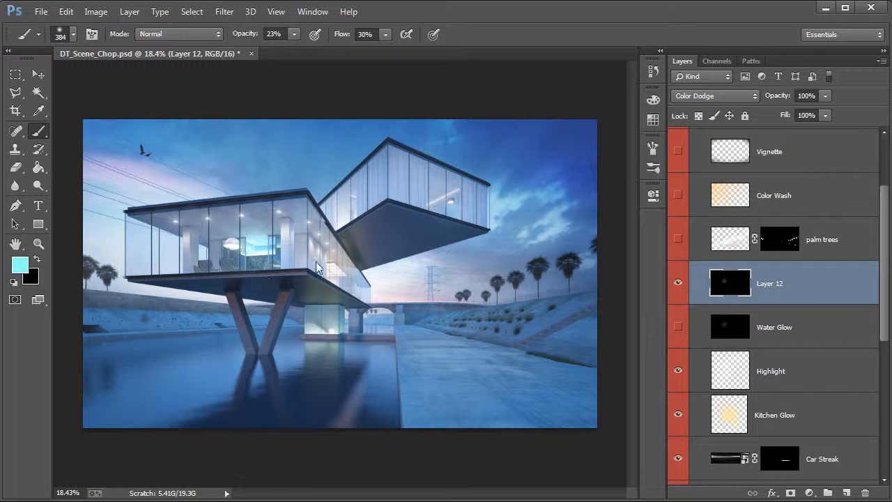
left_click(677, 282)
left_click(678, 283)
left_click(677, 282)
left_click(677, 284)
Delete the painted Color Dodge test layer and turn the Water Glow layer back on
key("Delete")
left_click(678, 283)
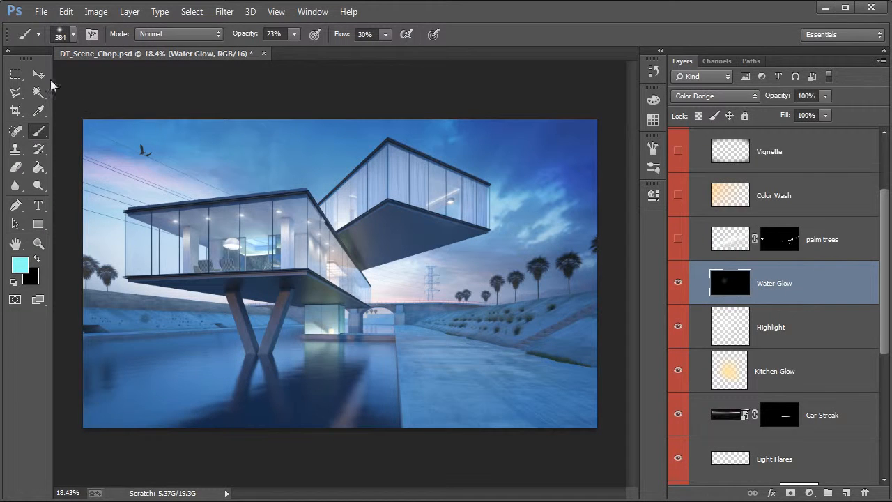
left_click(39, 75)
Turn on the palm trees layer and compare the trees on the bank up close with it off and on
left_click(839, 252)
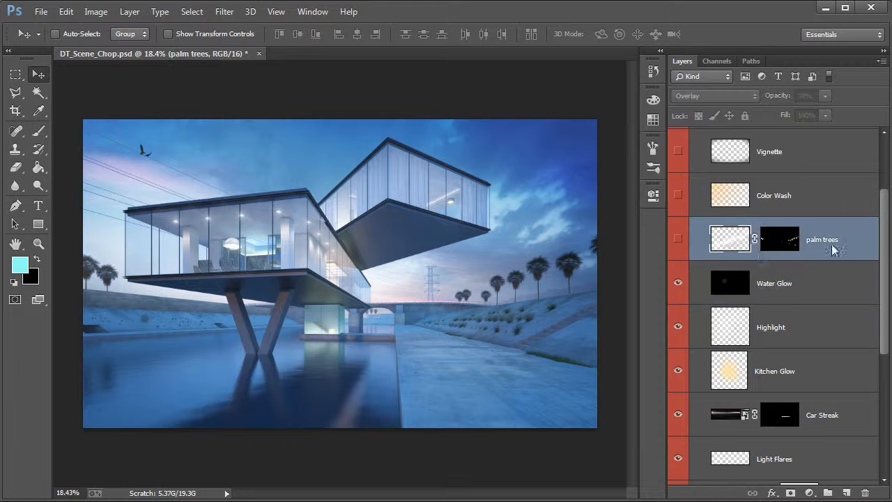
left_click(677, 239)
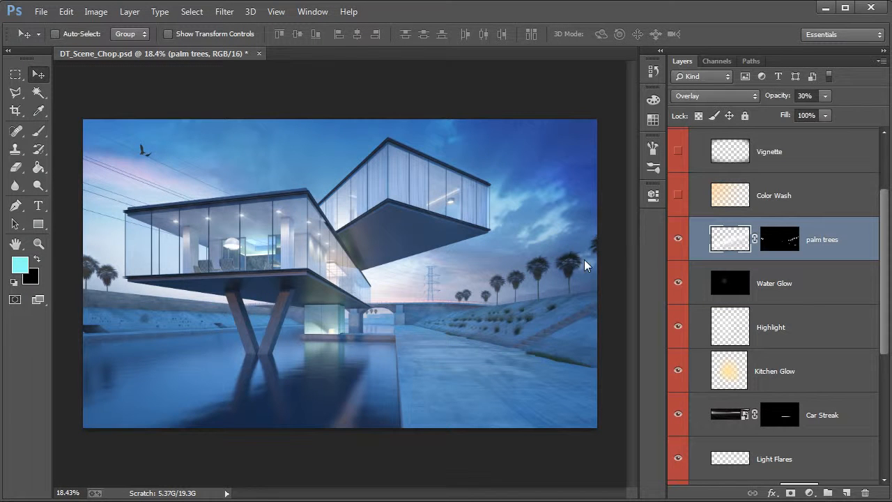
key("z")
left_click_drag(570, 266, 680, 255)
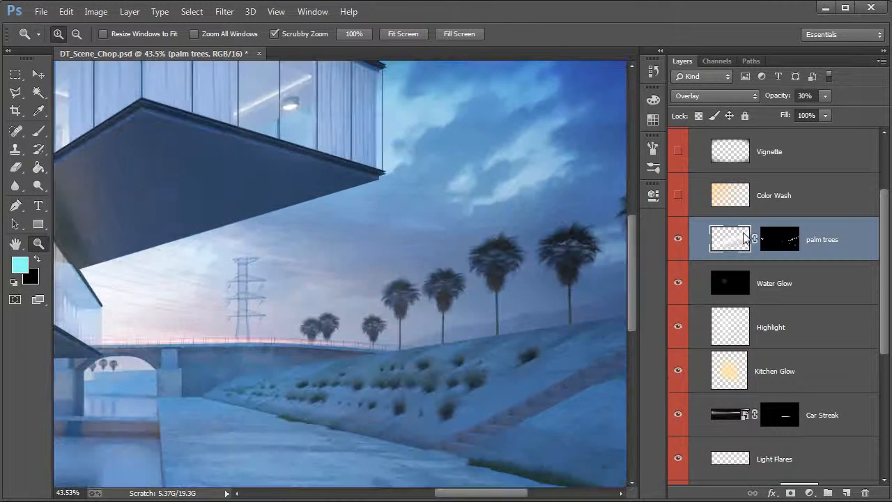
left_click(678, 239)
left_click(678, 239)
left_click_drag(403, 294, 354, 294)
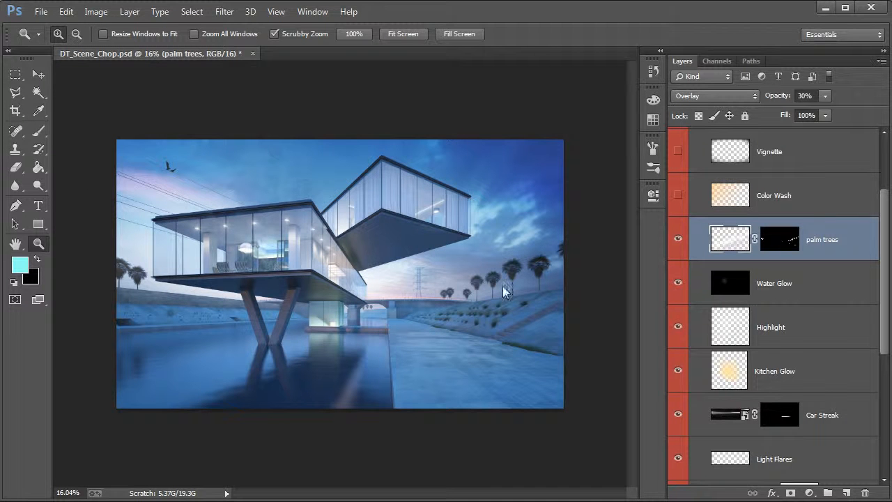
left_click_drag(533, 277, 551, 278)
left_click_drag(416, 280, 384, 277)
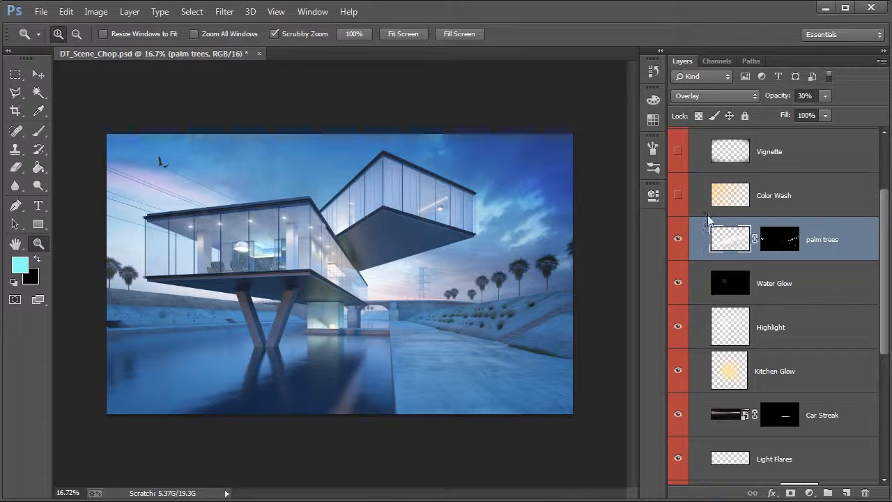
Turn on the Color Wash layer and compare the scene with it off and on
left_click(736, 201)
scroll(736, 201, "up", 1)
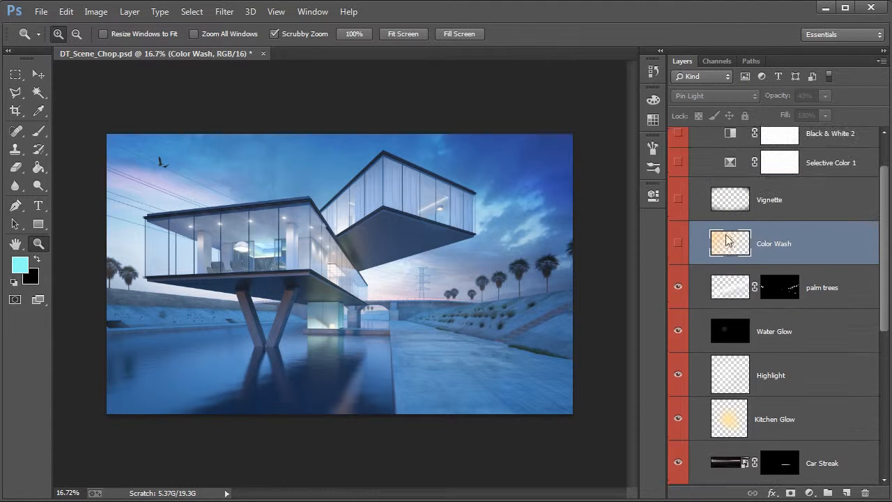
left_click(678, 243)
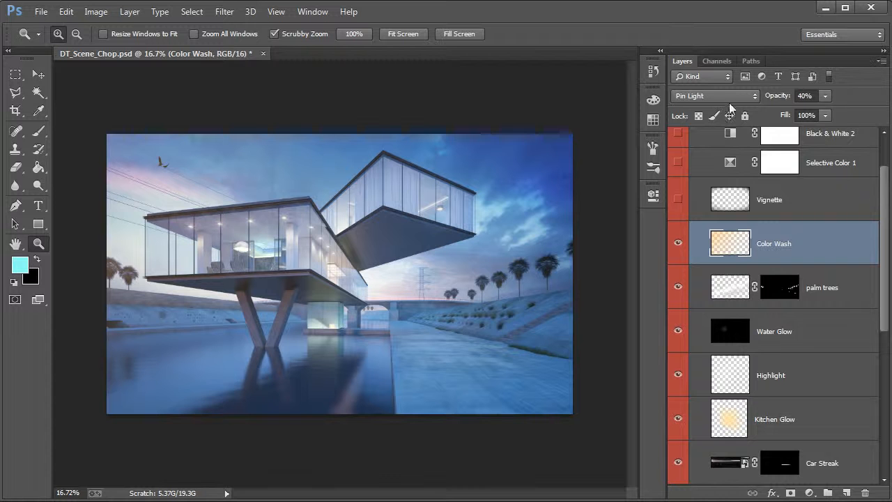
left_click(676, 243)
Turn on the Vignette layer and compare the image edges with it off and on
left_click(773, 200)
scroll(784, 220, "up", 1)
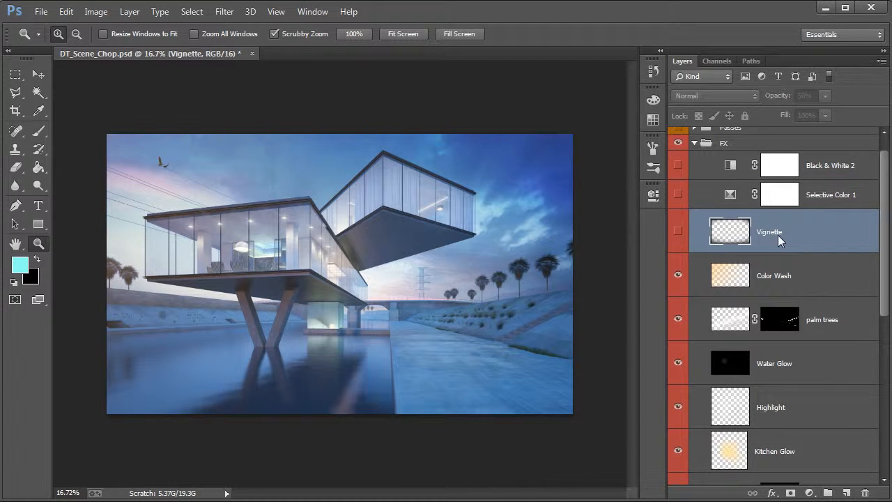
left_click(677, 233)
left_click(681, 235)
left_click(681, 236)
left_click_drag(542, 246, 399, 255)
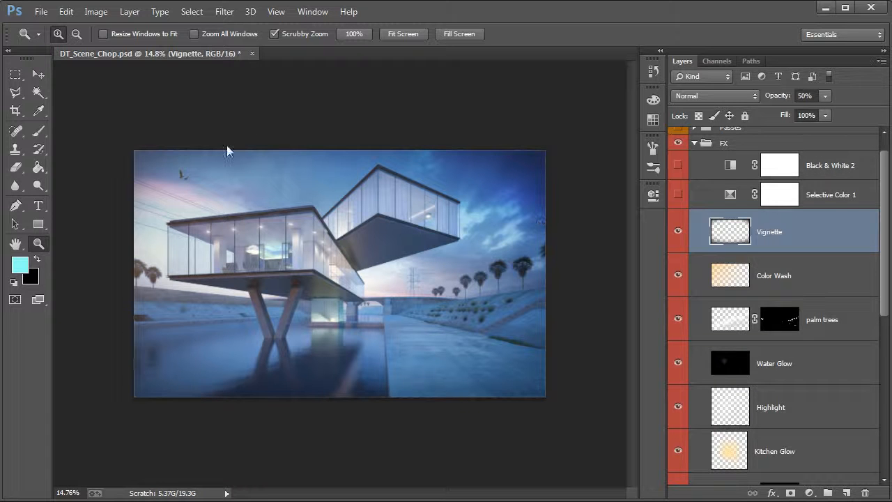
left_click(677, 233)
left_click(677, 234)
Turn on the Selective Color 1 adjustment layer and open its settings for the Blacks range
scroll(693, 275, "up", 1)
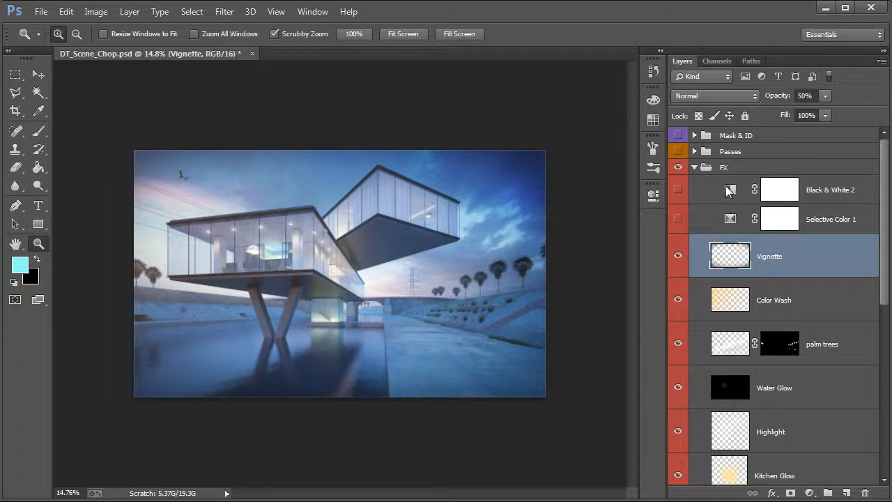
left_click(678, 221)
left_click_drag(193, 345, 300, 363)
double_click(728, 220)
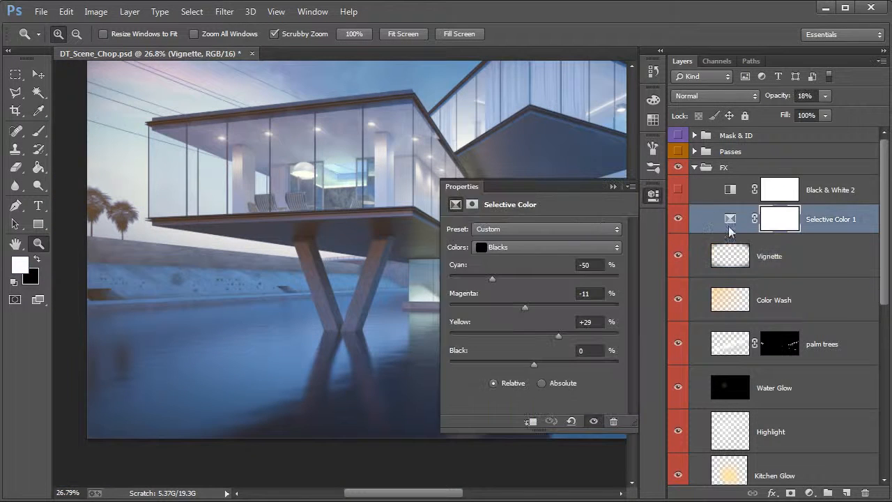
left_click(554, 249)
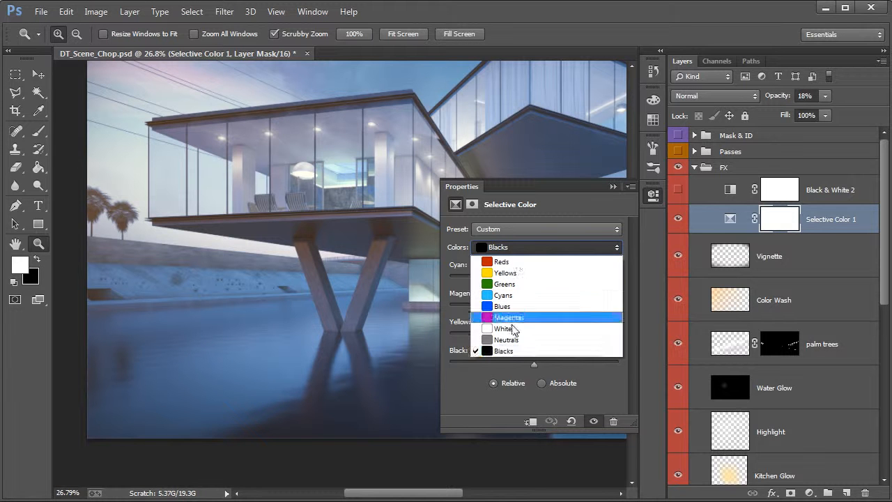
left_click(517, 352)
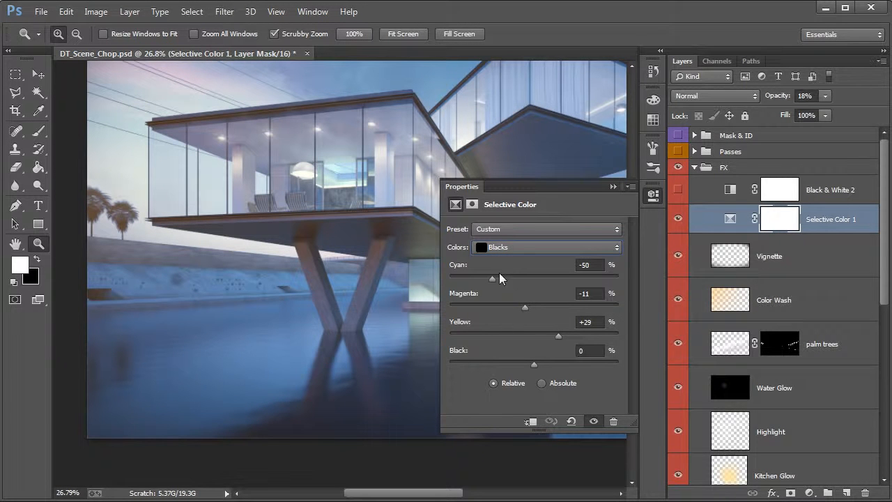
Compare the building and water with the Selective Color adjustment off and on, and close its settings
left_click(591, 420)
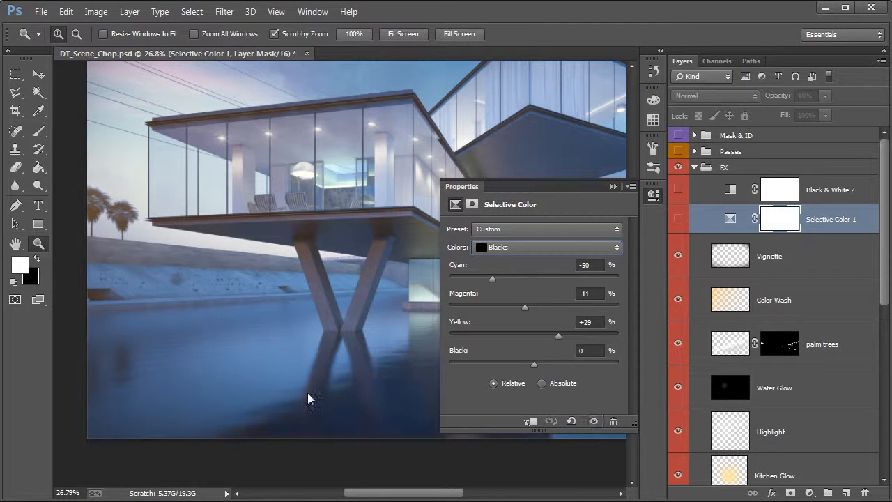
left_click(595, 421)
left_click(594, 421)
left_click(595, 420)
left_click(594, 420)
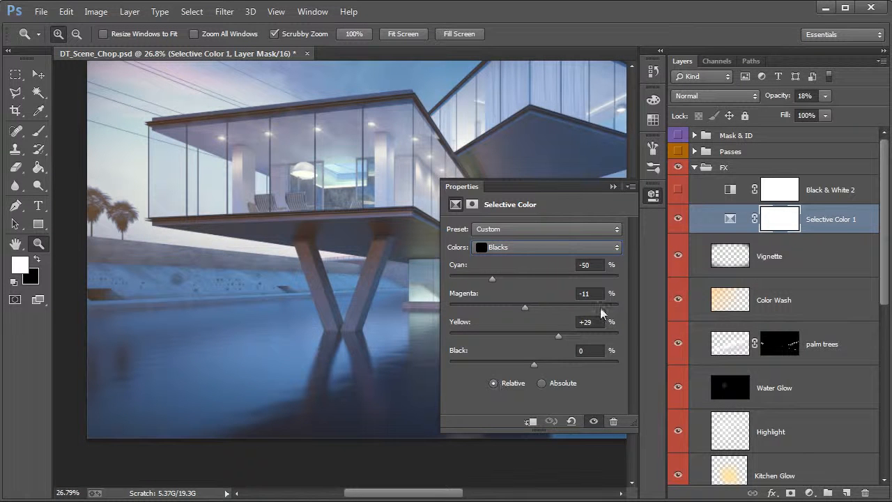
left_click(645, 198)
left_click_drag(474, 260, 397, 272)
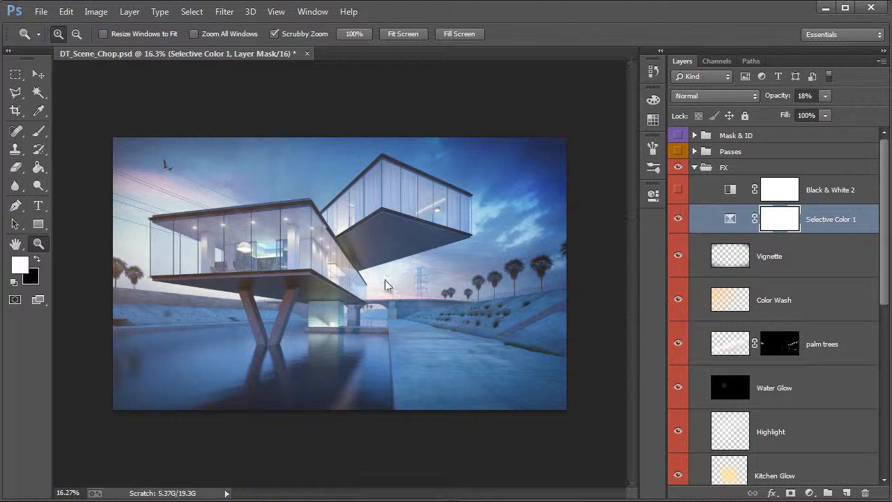
Turn on the Black & White 2 adjustment layer and compare the scene's contrast with it off and on
left_click(731, 195)
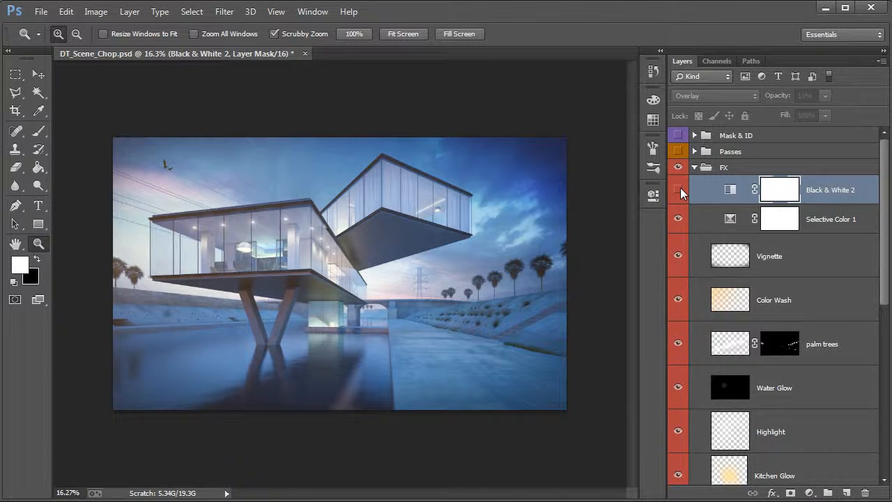
left_click(680, 188)
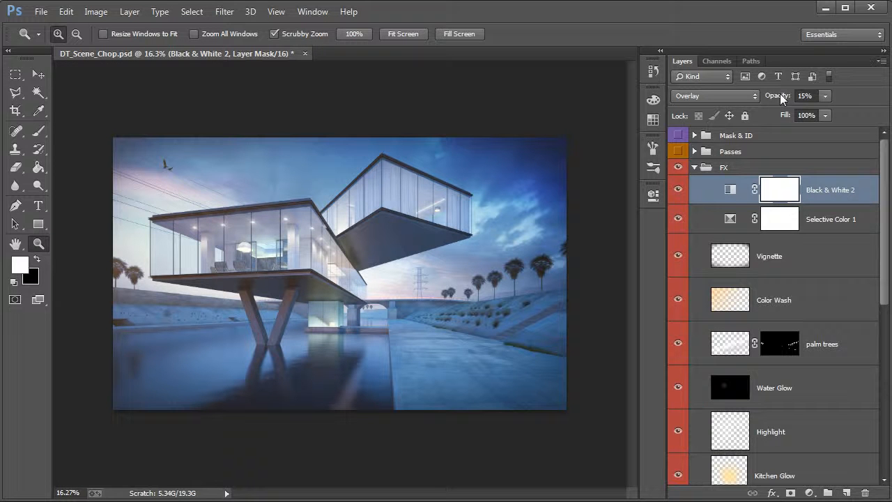
left_click(674, 193)
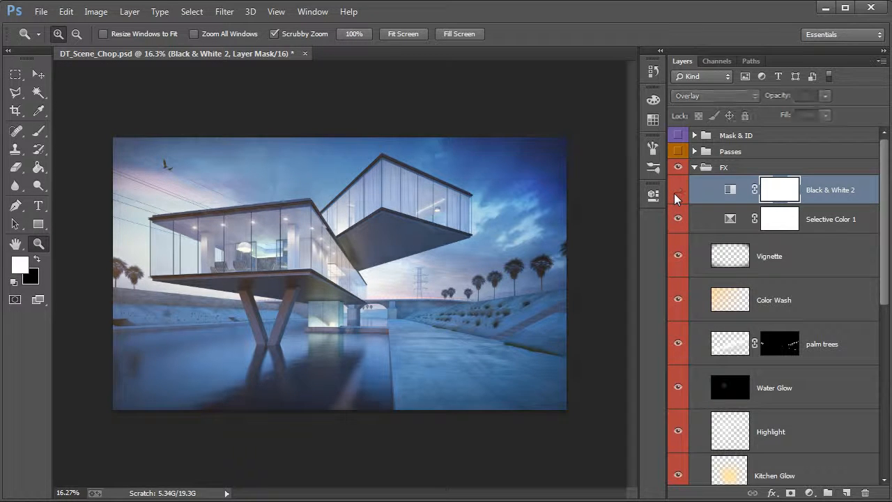
left_click(674, 194)
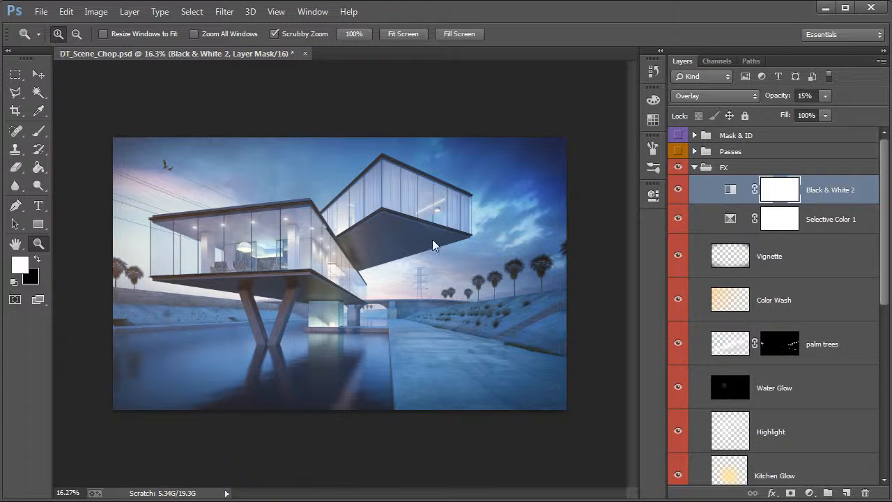
Collapse the FX group and compare the scene with the whole group off and on
left_click(695, 167)
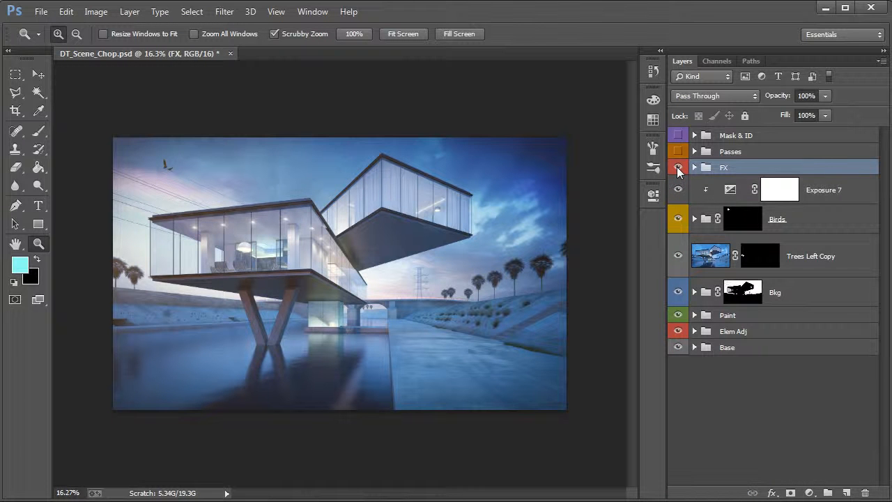
left_click(676, 167)
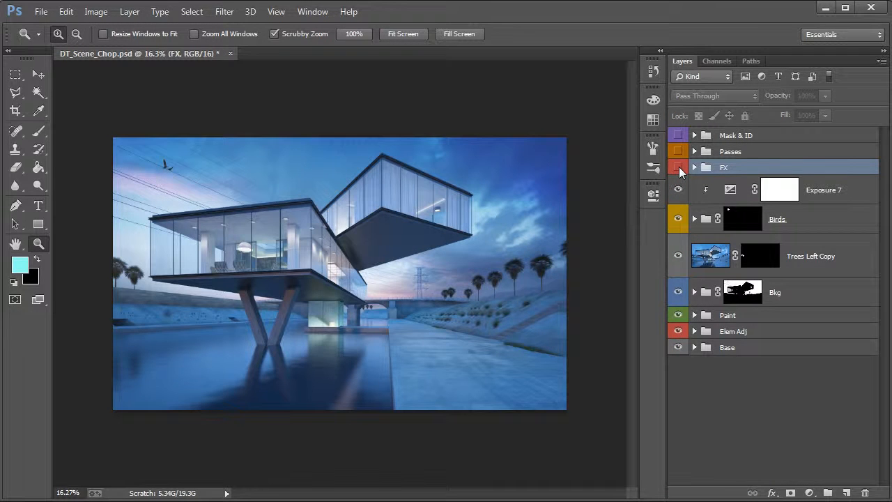
left_click(679, 166)
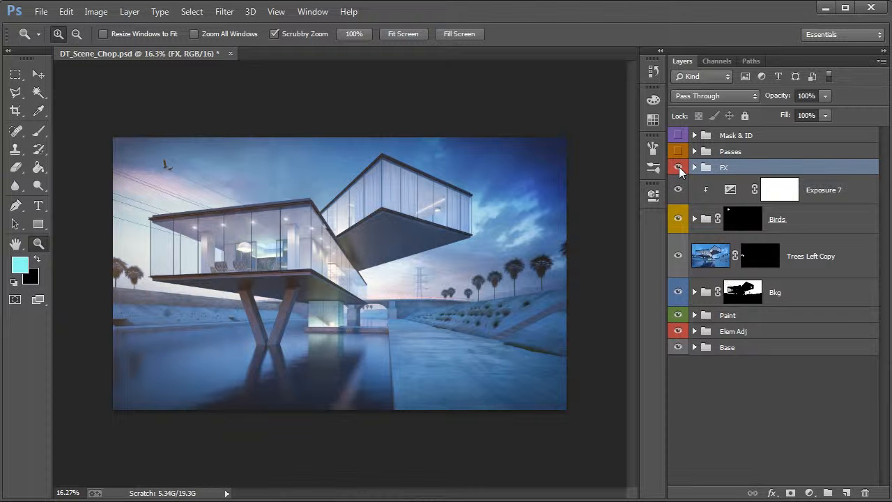
key("alt+Tab")
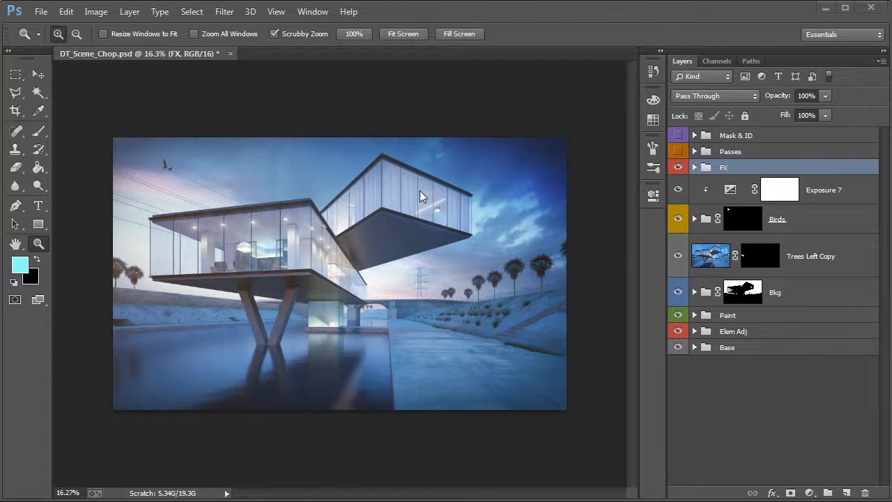
Save a copy as DT_Scene_Chop.tif in TIFF format without layers, using no image compression
left_click(39, 75)
left_click(40, 13)
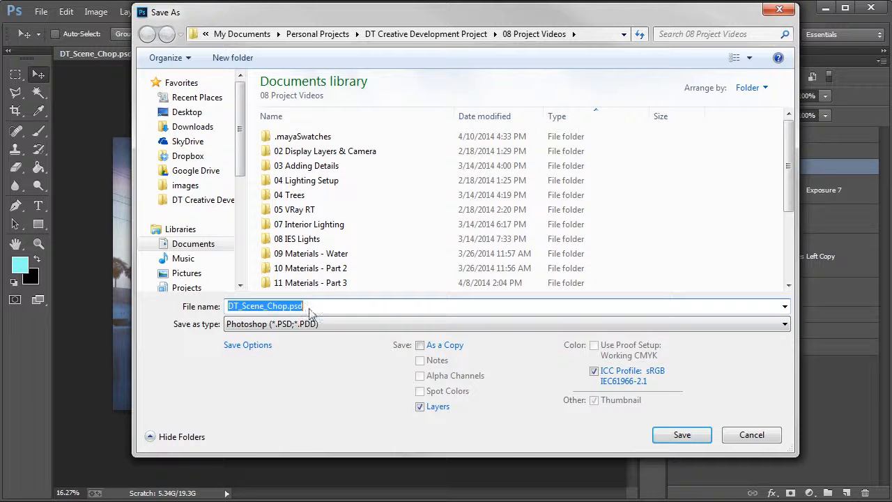
left_click(342, 322)
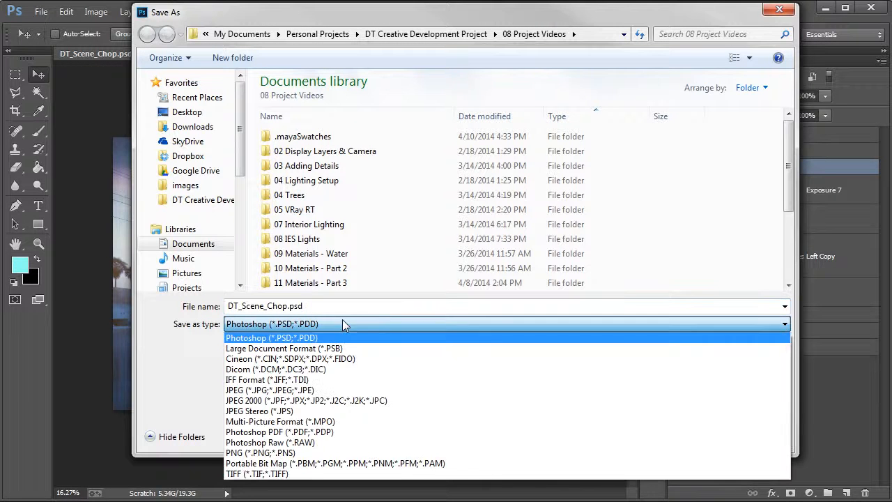
left_click(248, 474)
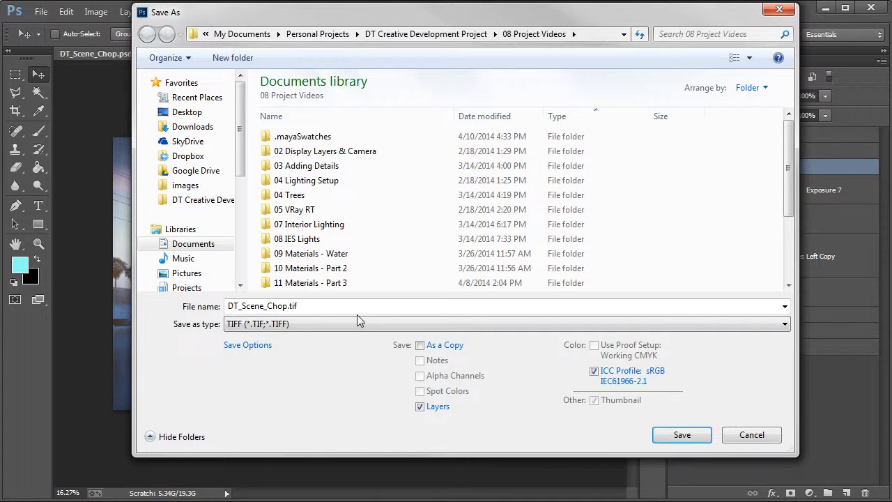
left_click(420, 407)
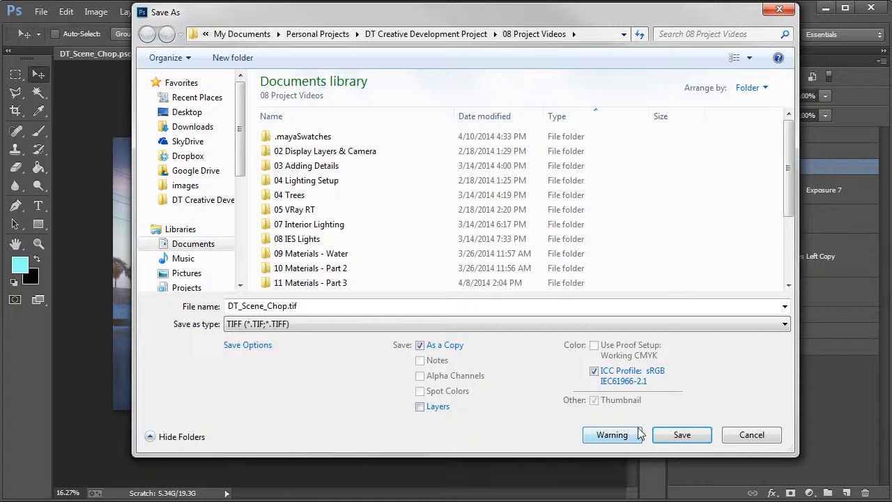
left_click(678, 434)
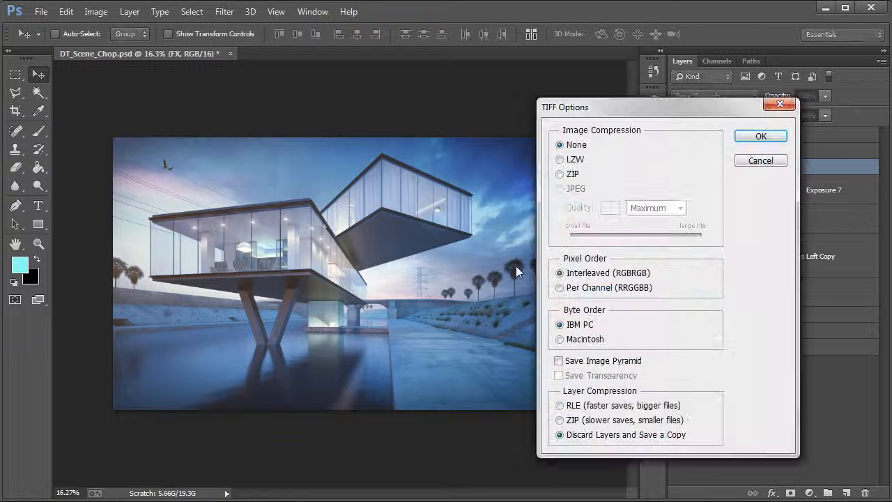
left_click_drag(574, 103, 369, 107)
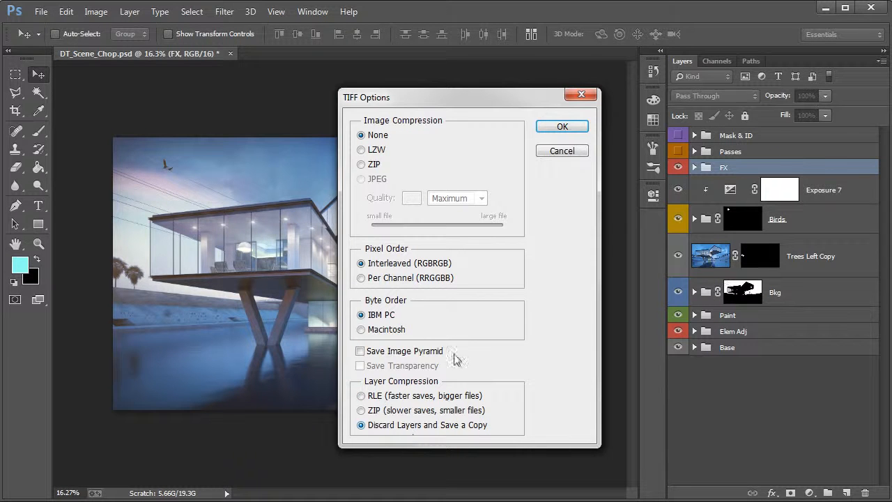
left_click(563, 127)
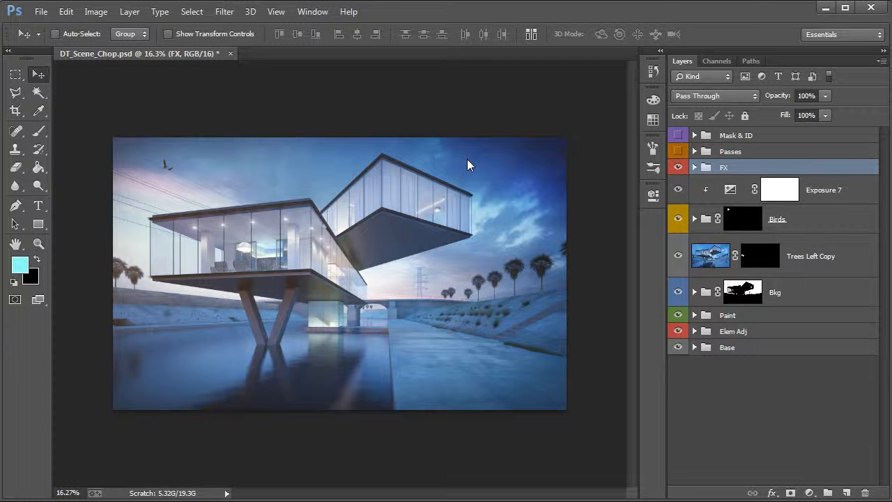